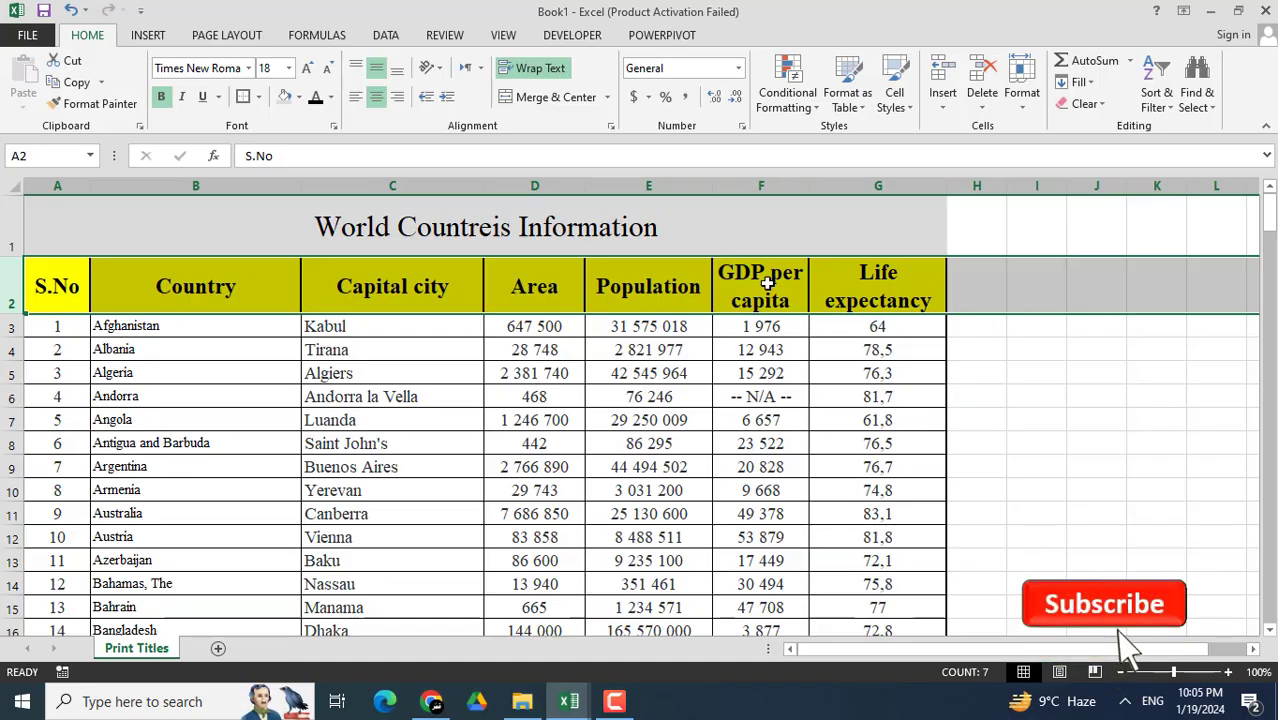
Scroll briefly down the table and select the yellow header row 2
click(576, 437)
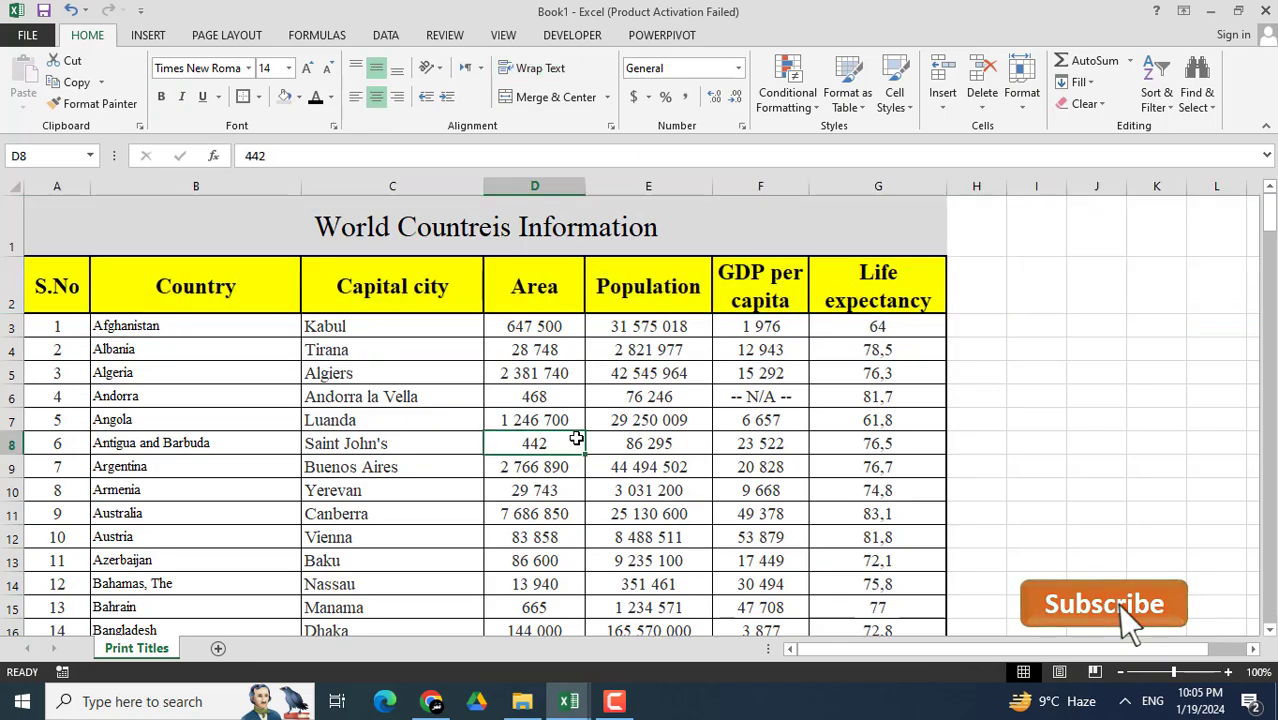
scroll(576, 437, down, 1)
scroll(576, 437, down, 4)
scroll(576, 437, down, 3)
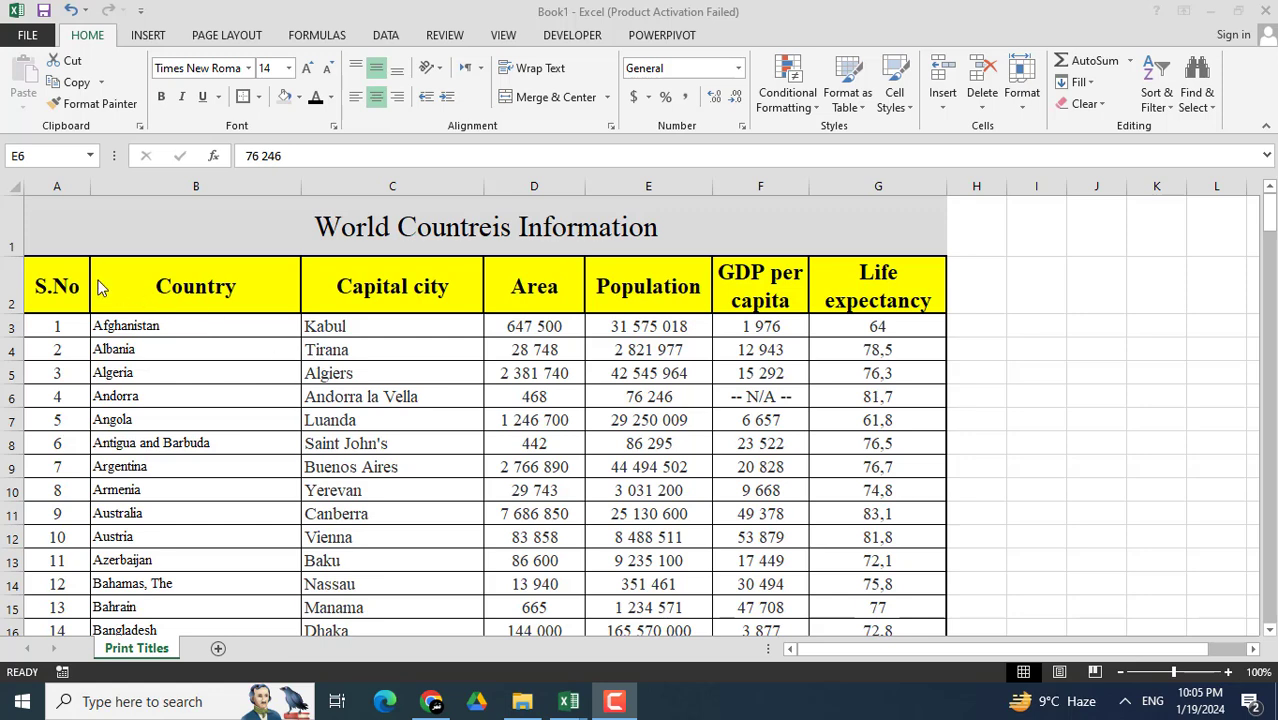
click(10, 280)
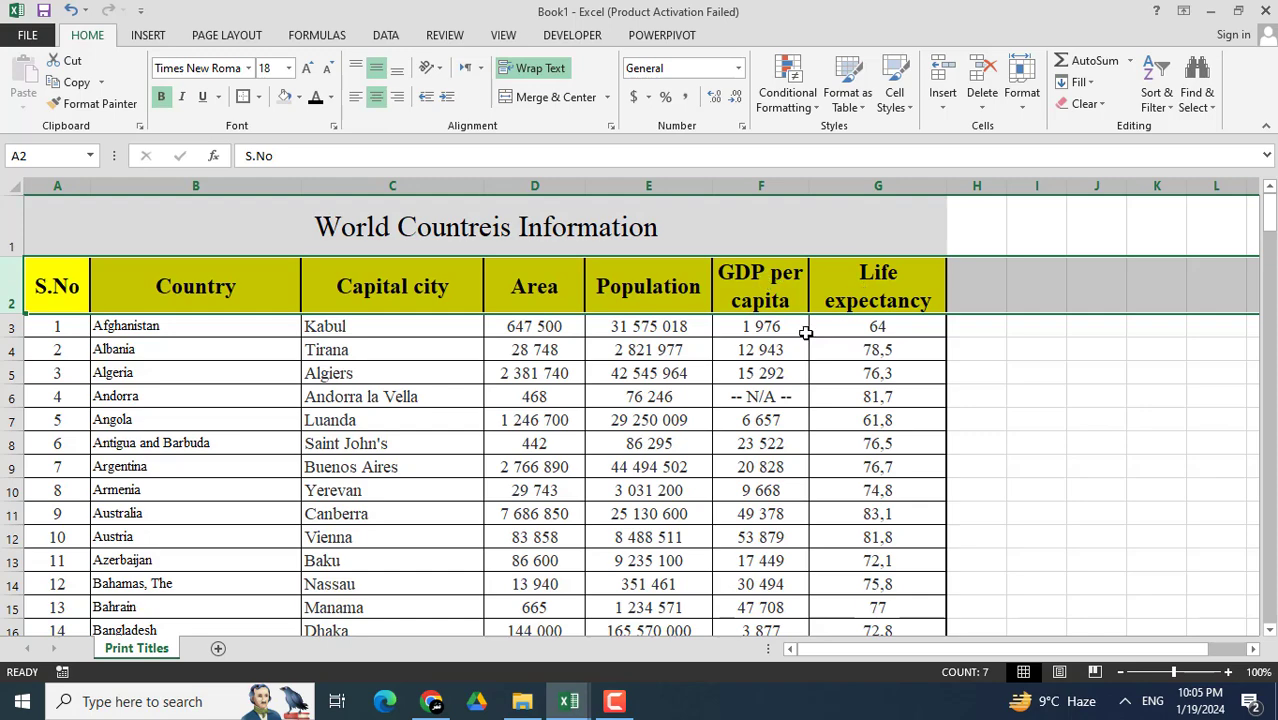
Scroll through all 196 country entries down to Zimbabwe and back up
click(577, 439)
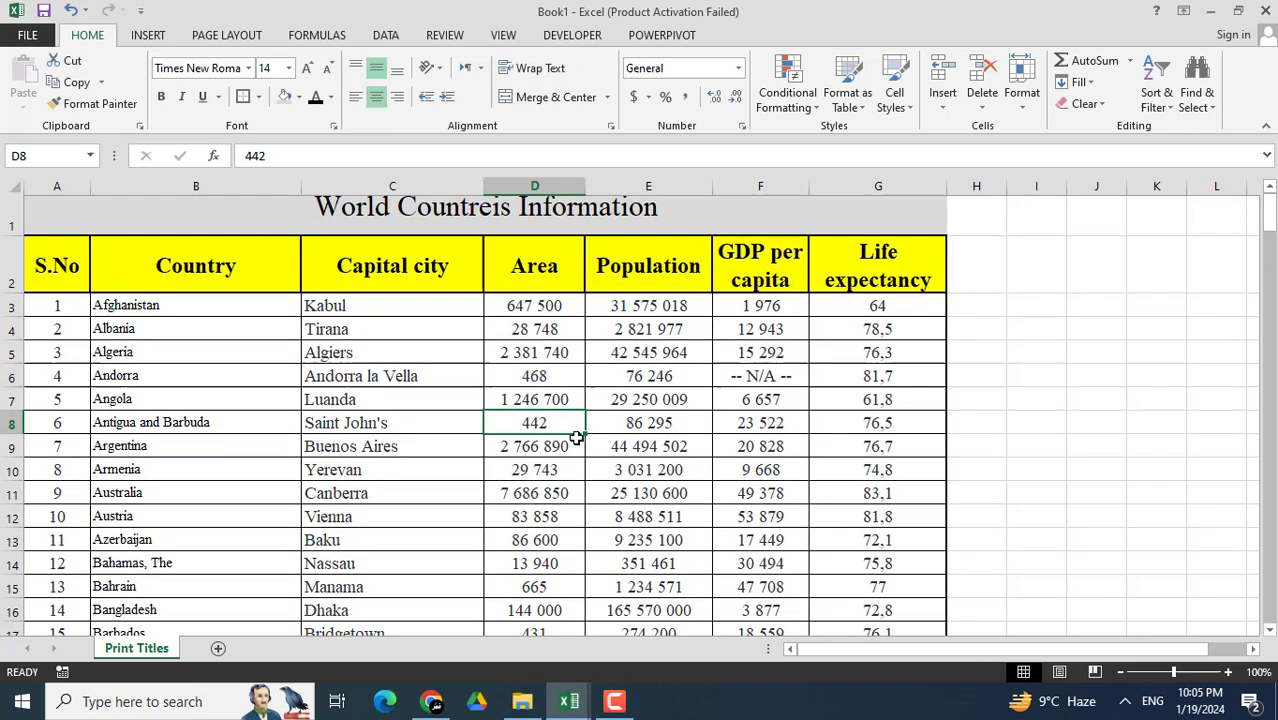
scroll(577, 439, down, 2)
scroll(577, 439, down, 2)
scroll(577, 439, down, 2)
scroll(577, 439, down, 2)
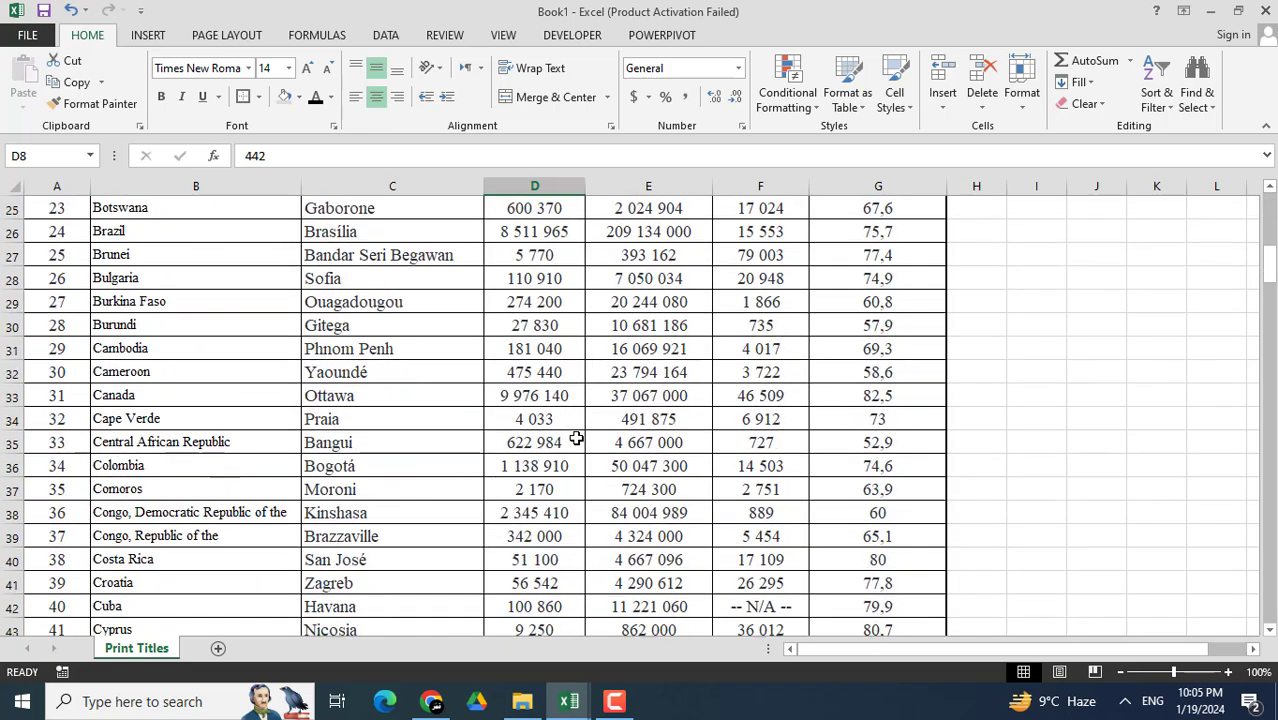
scroll(577, 439, down, 1)
scroll(577, 439, down, 4)
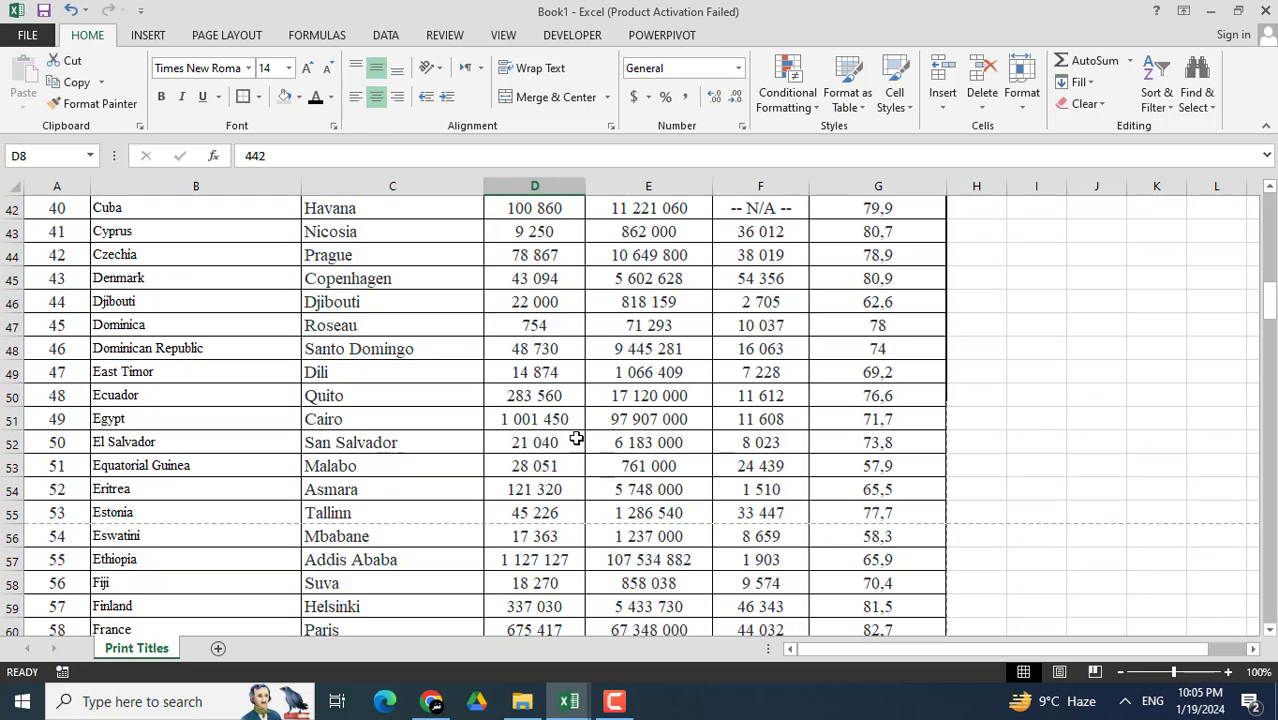
scroll(577, 439, down, 5)
scroll(577, 439, down, 2)
scroll(577, 439, down, 3)
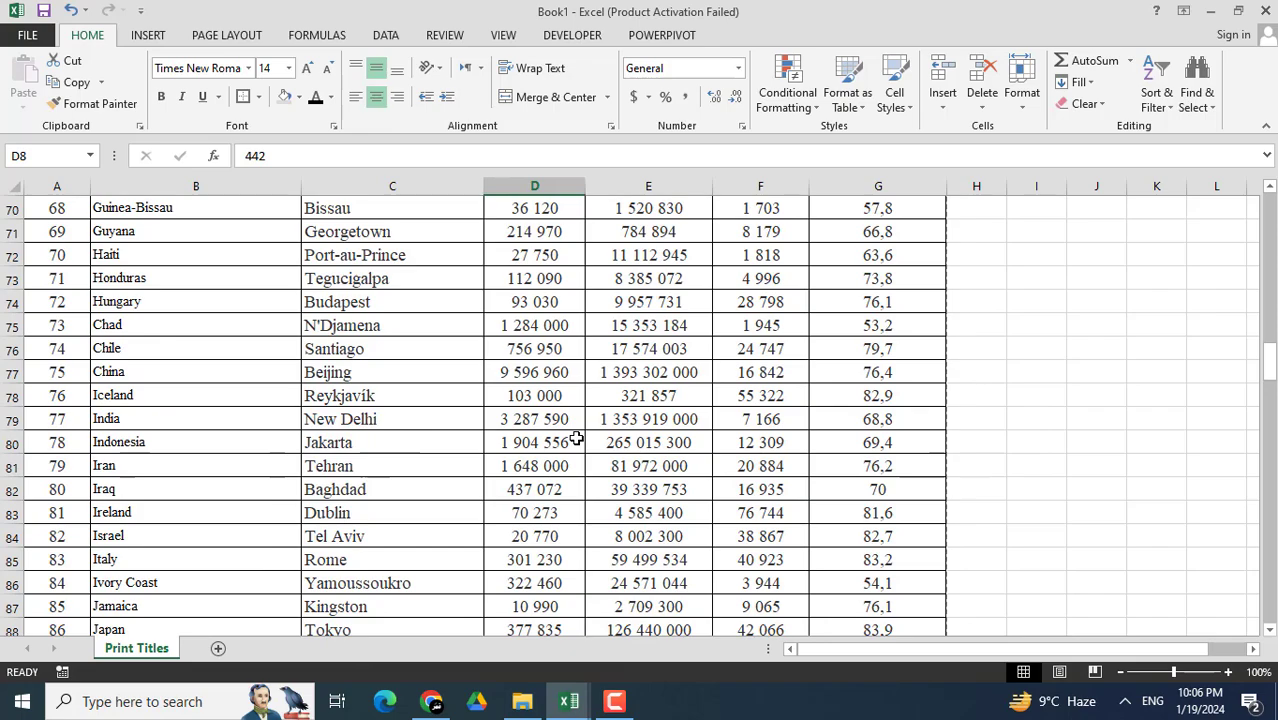
scroll(577, 439, down, 7)
scroll(577, 439, down, 4)
scroll(577, 439, down, 6)
scroll(577, 439, down, 6)
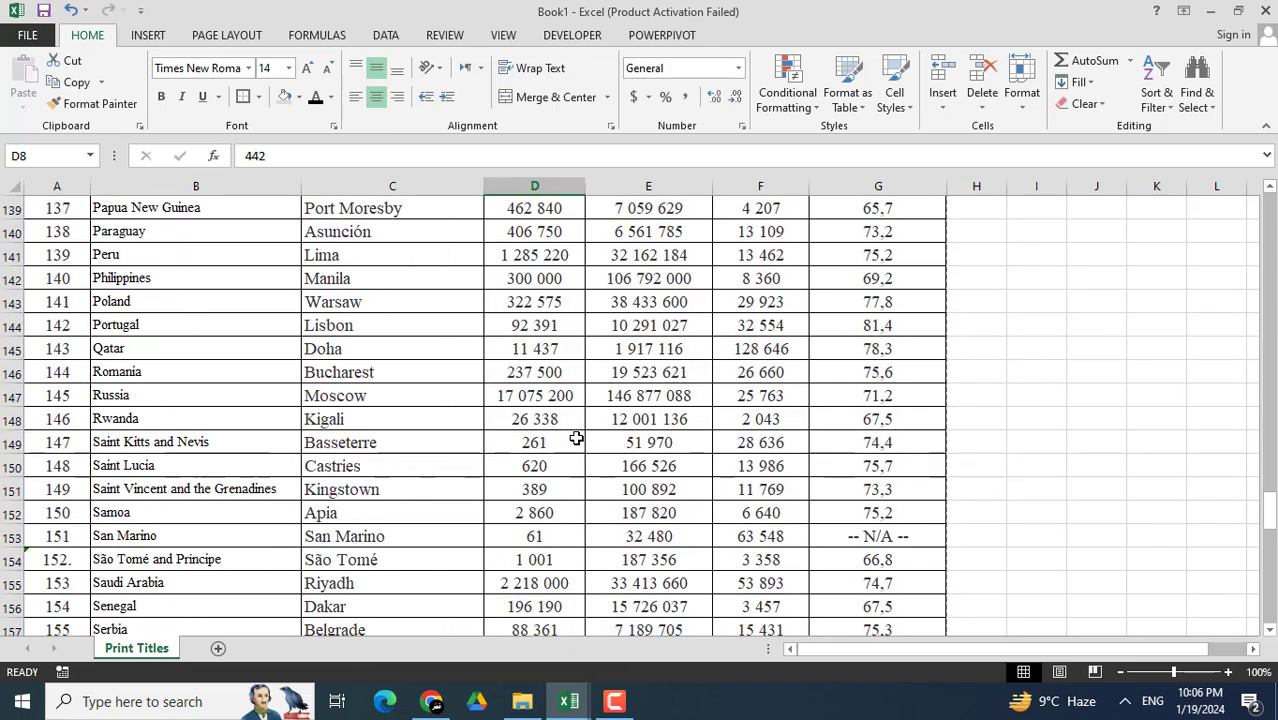
scroll(577, 439, down, 2)
scroll(577, 439, down, 1)
scroll(577, 439, down, 1)
scroll(577, 439, down, 1)
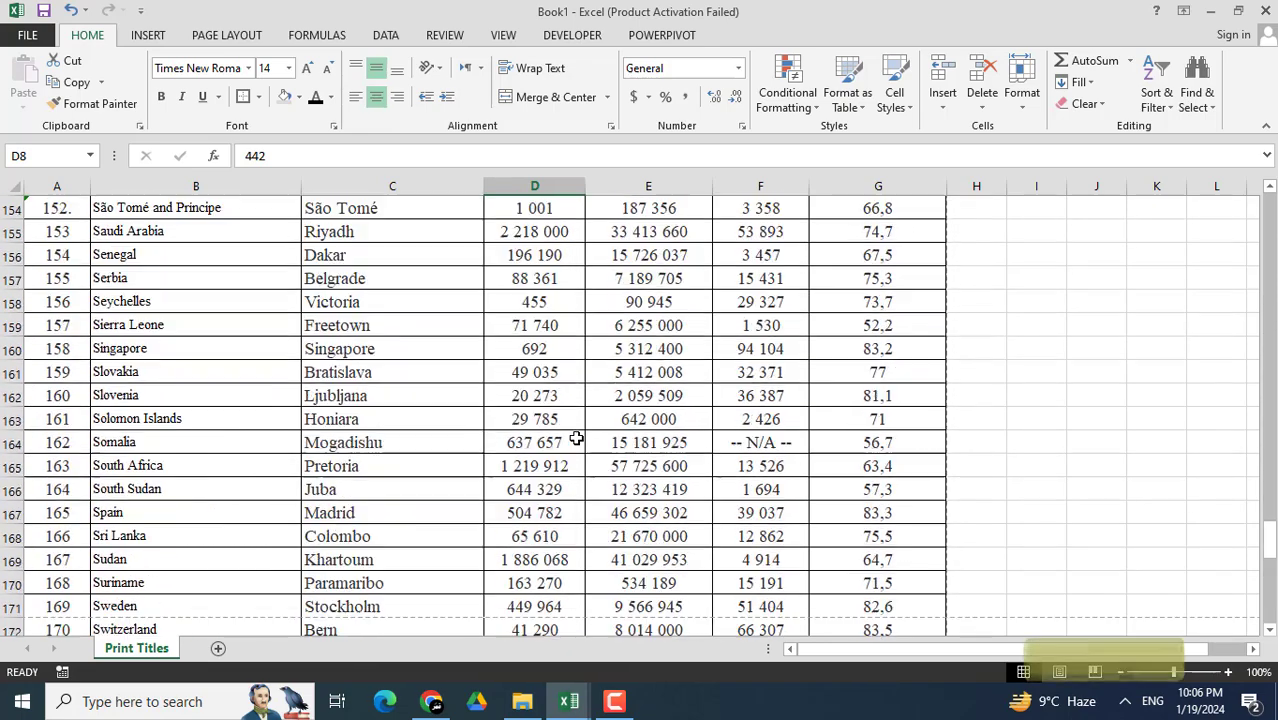
scroll(577, 439, down, 1)
scroll(577, 439, down, 5)
scroll(577, 439, down, 3)
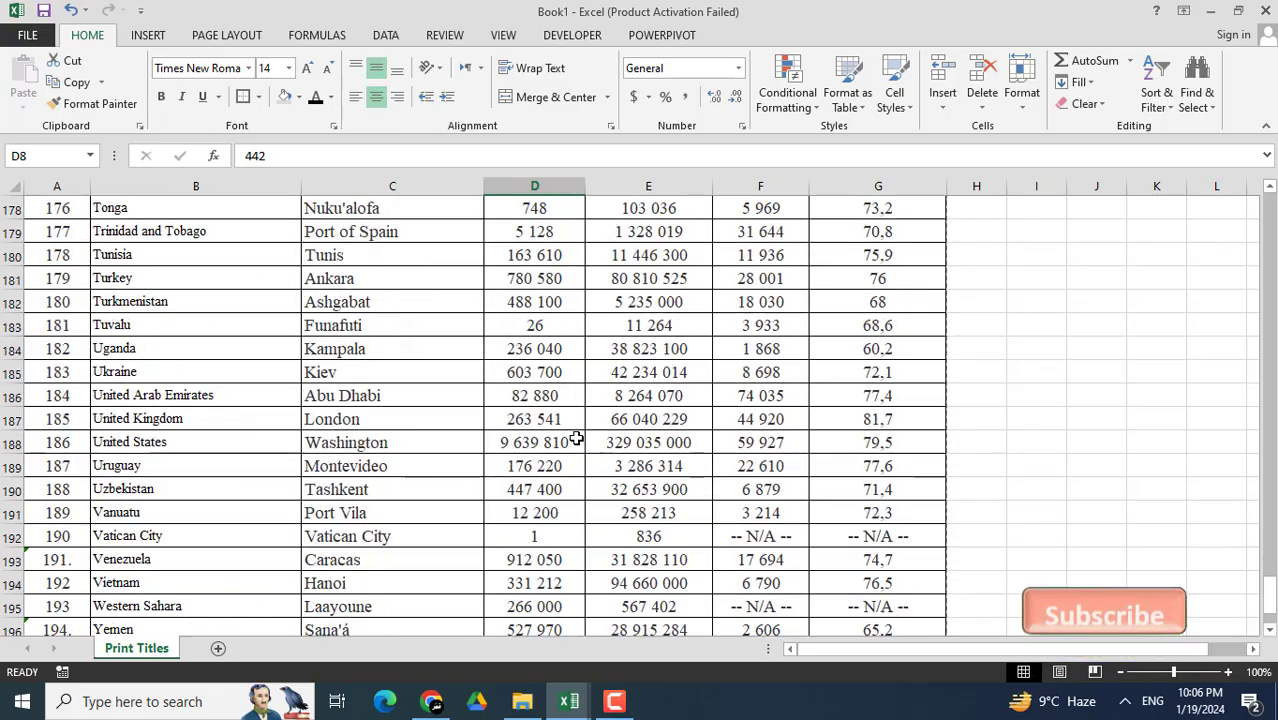
scroll(577, 439, up, 11)
scroll(577, 439, up, 17)
scroll(577, 439, up, 20)
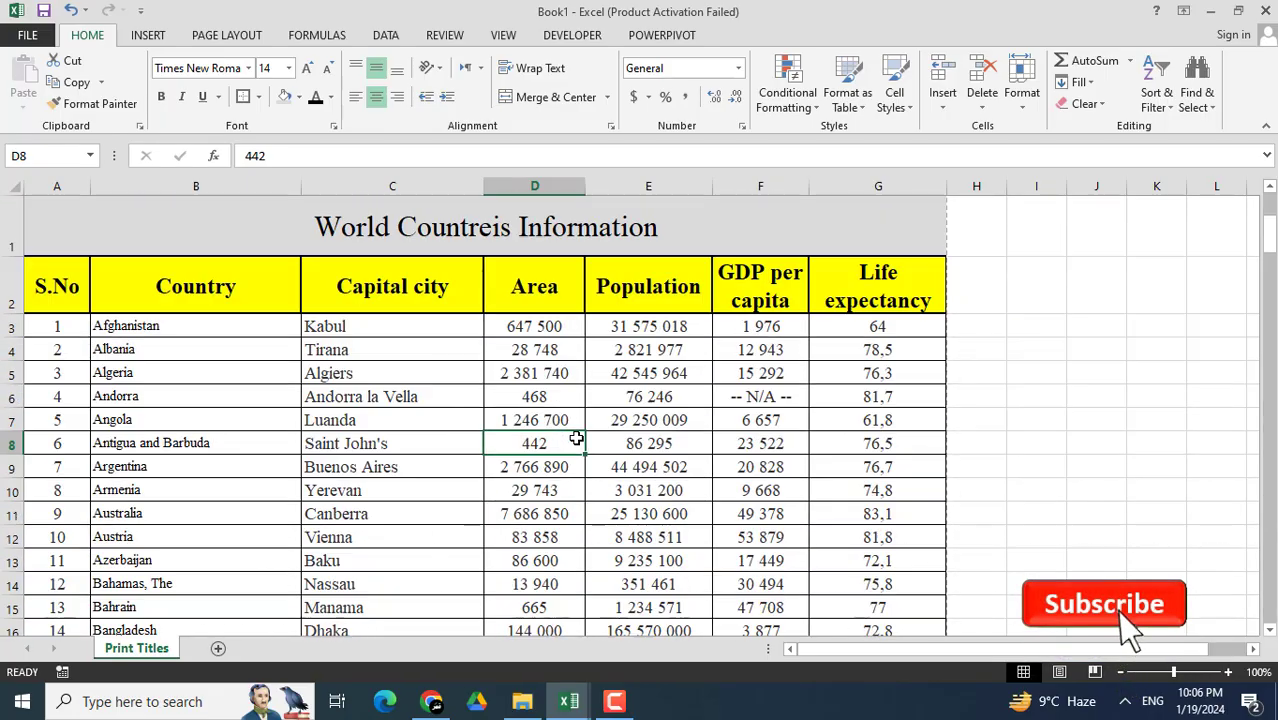
scroll(577, 439, down, 14)
scroll(577, 439, down, 12)
scroll(577, 439, down, 8)
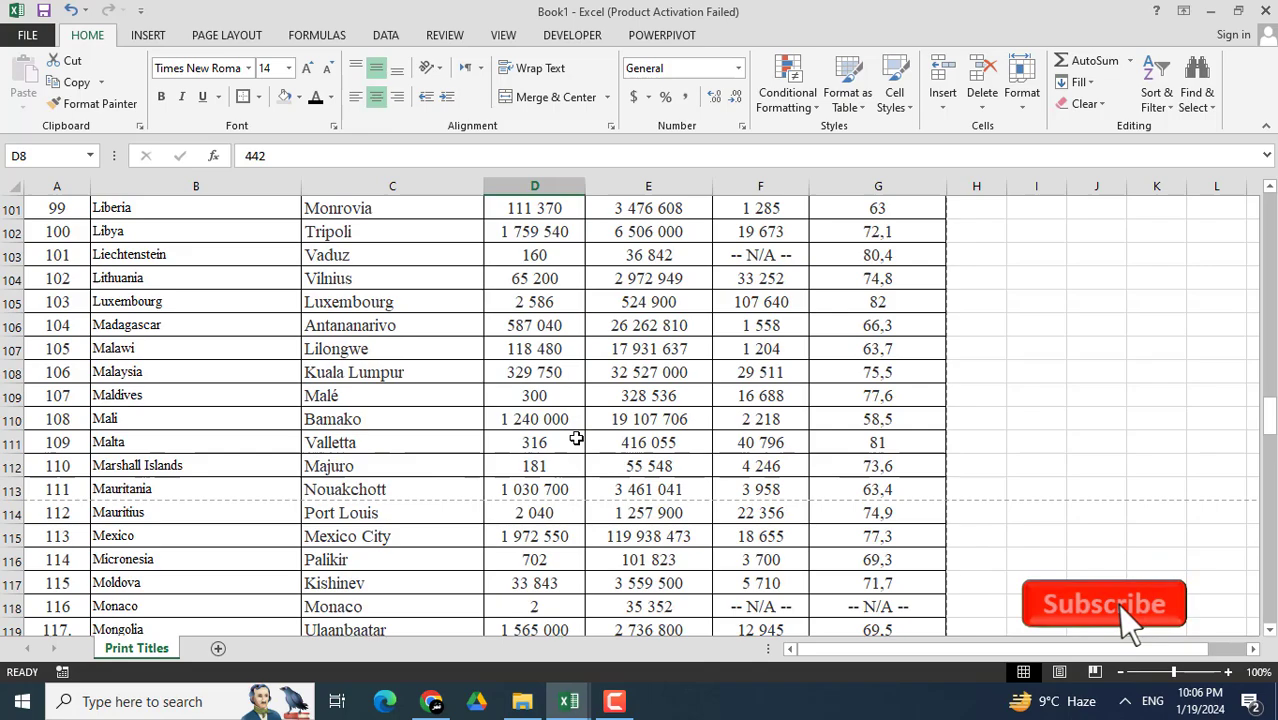
scroll(577, 439, down, 6)
scroll(577, 439, down, 4)
scroll(577, 439, down, 3)
scroll(577, 439, down, 1)
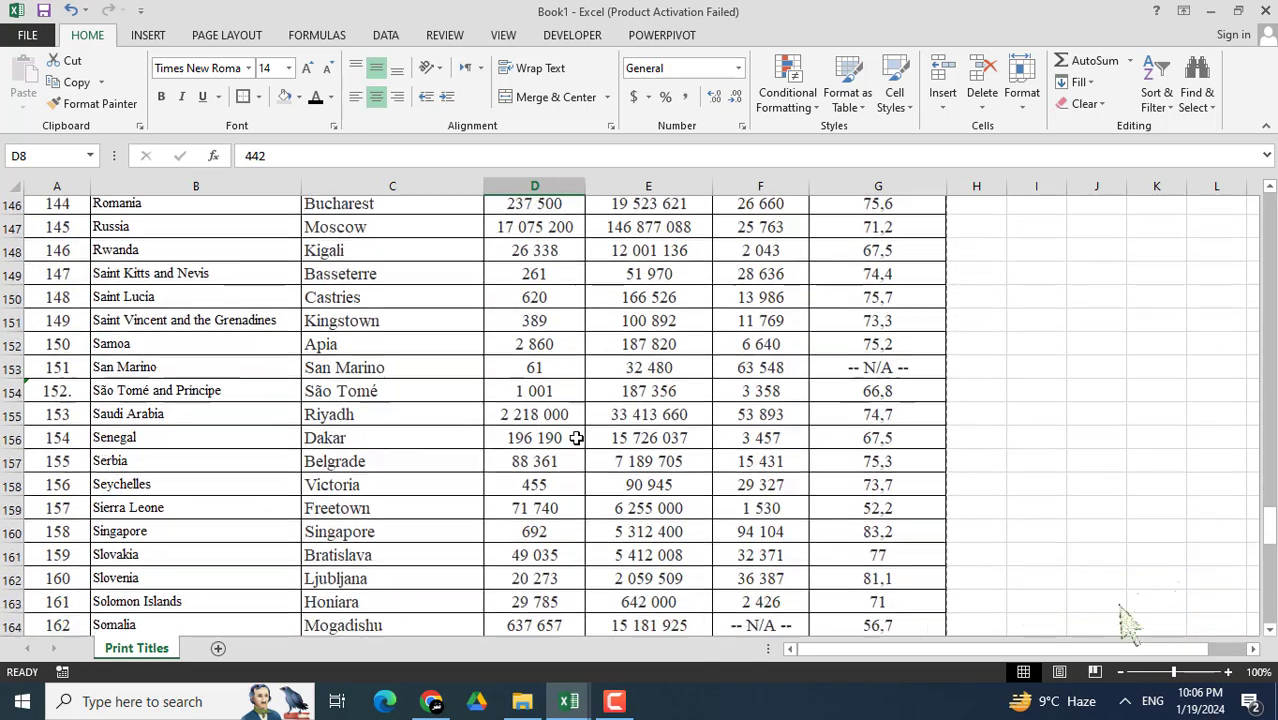
scroll(577, 439, down, 3)
scroll(577, 439, down, 8)
scroll(577, 439, down, 4)
scroll(577, 439, down, 1)
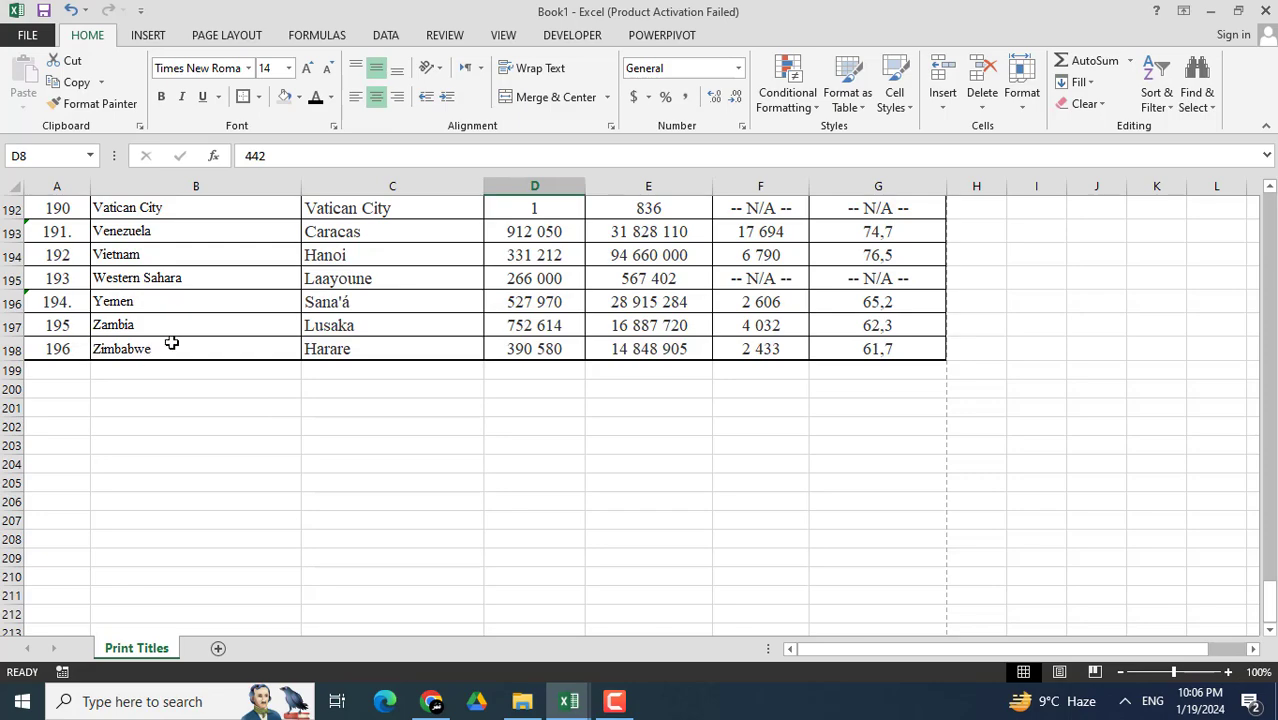
scroll(171, 343, up, 20)
scroll(171, 343, up, 20)
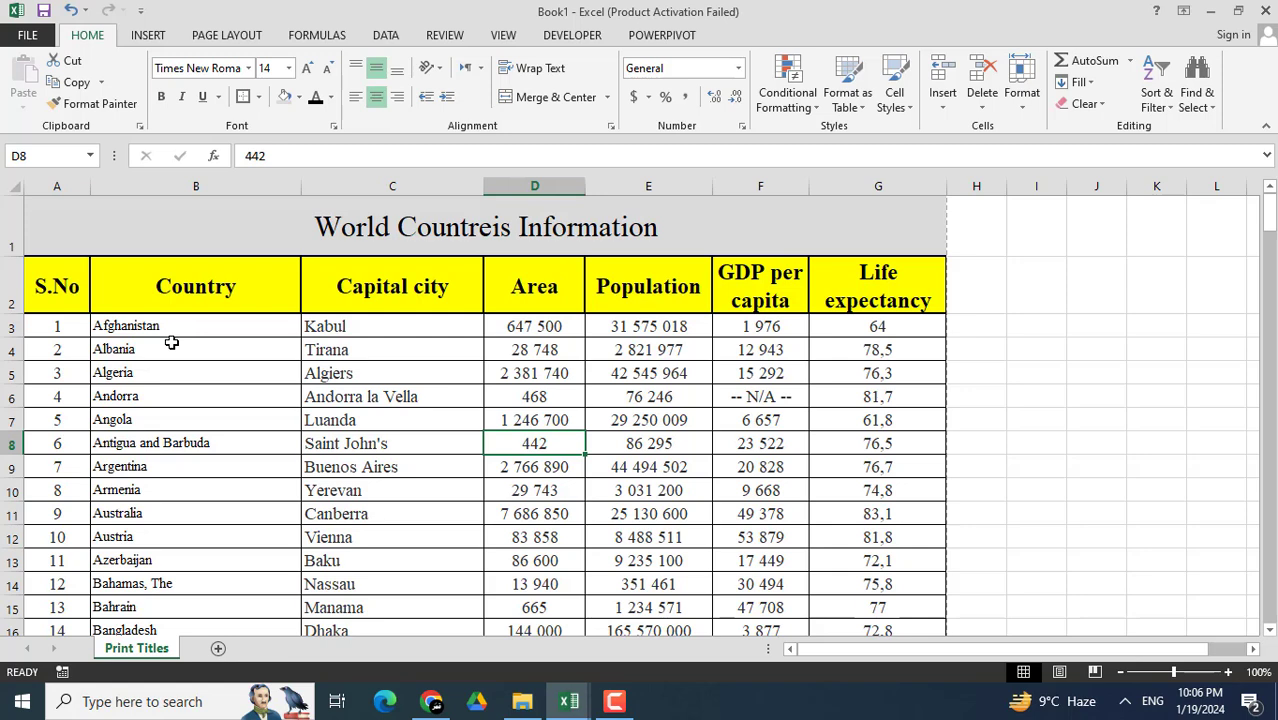
Preview all four print pages, then print the table with Microsoft Print to PDF
key(ctrl+p)
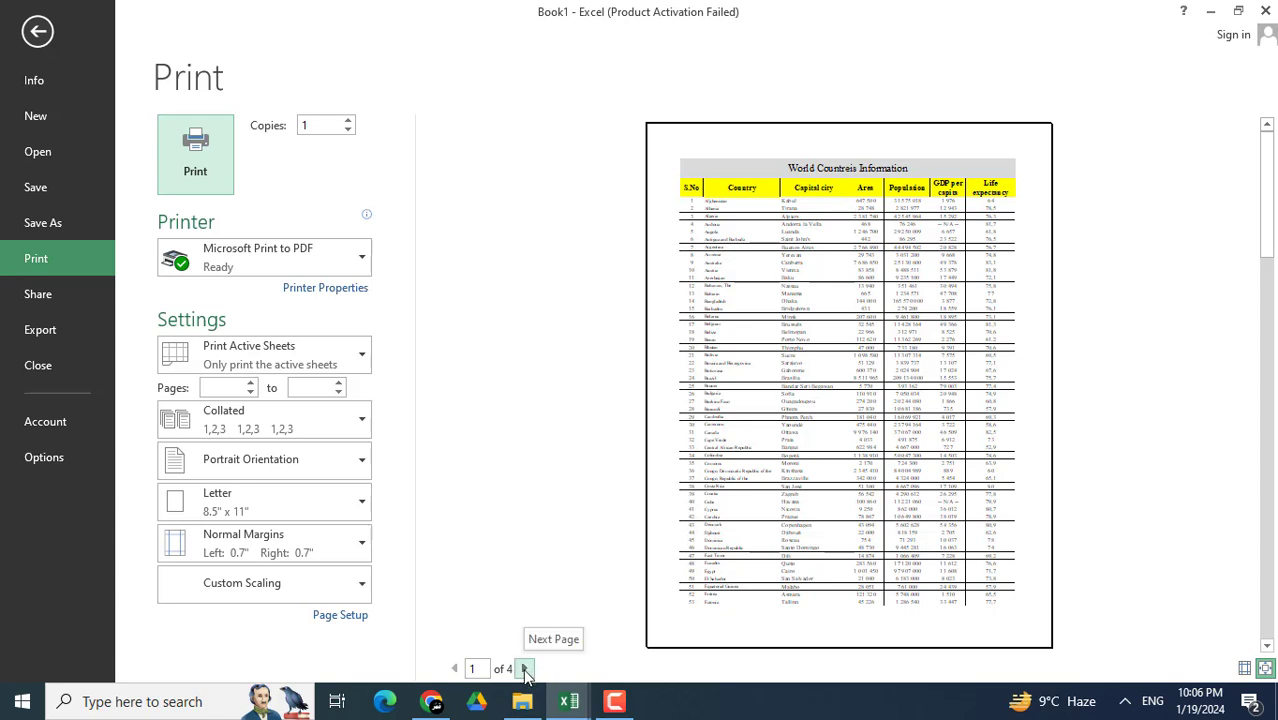
click(524, 669)
click(524, 669)
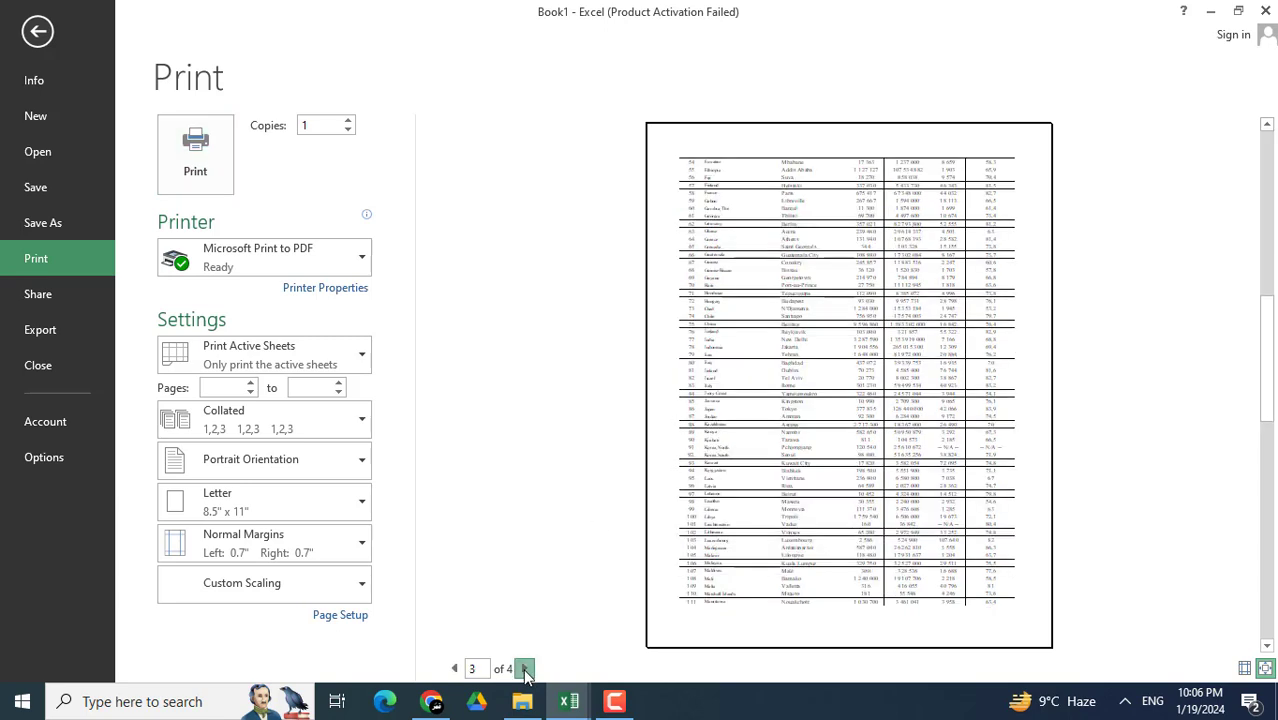
click(524, 669)
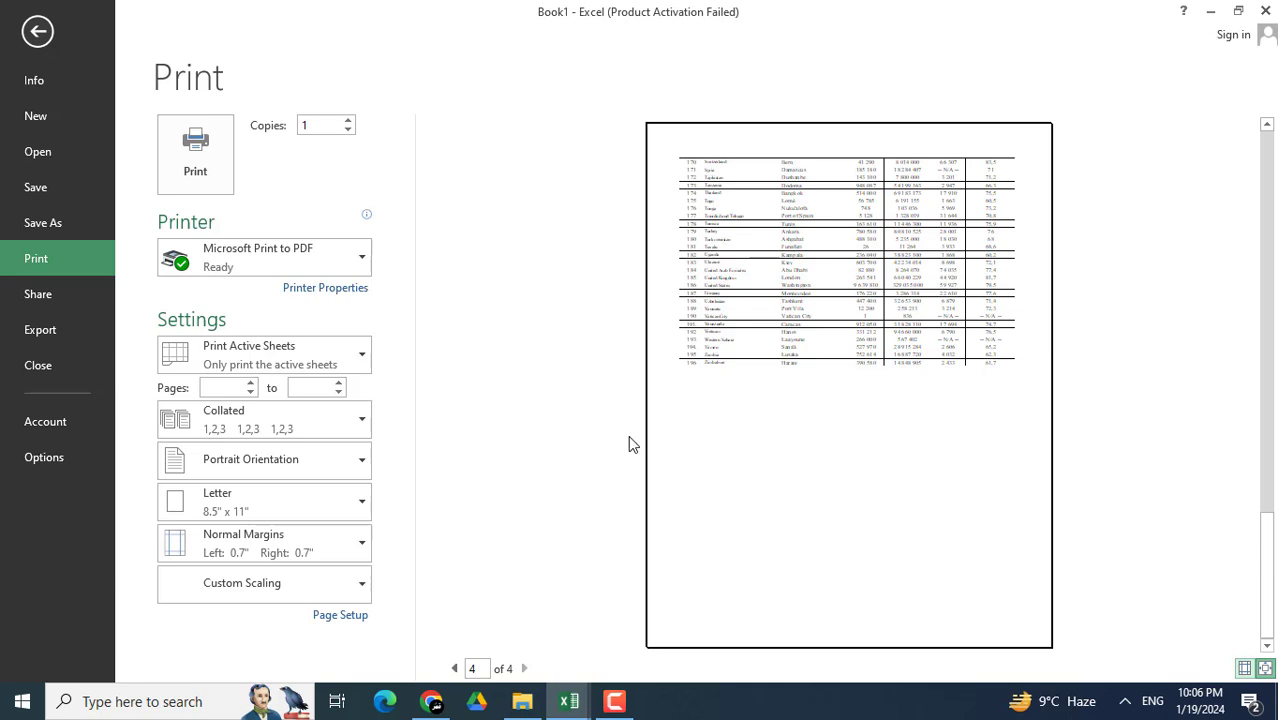
click(454, 669)
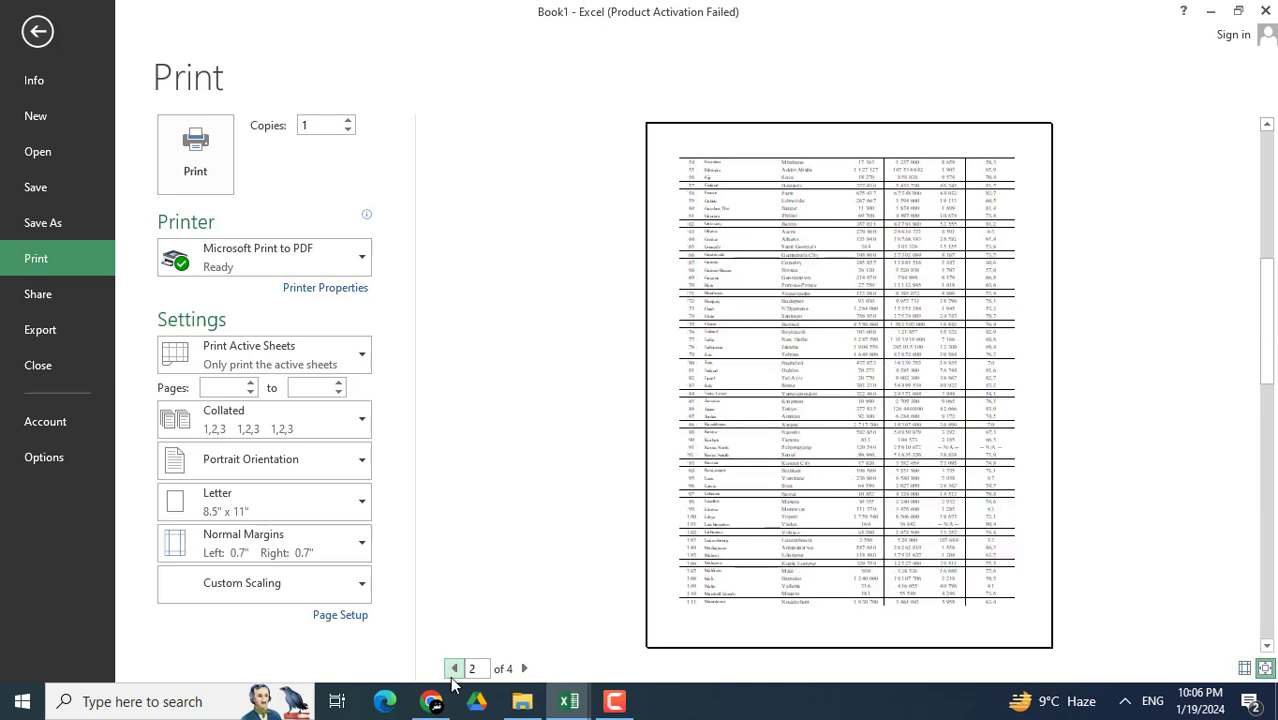
click(454, 669)
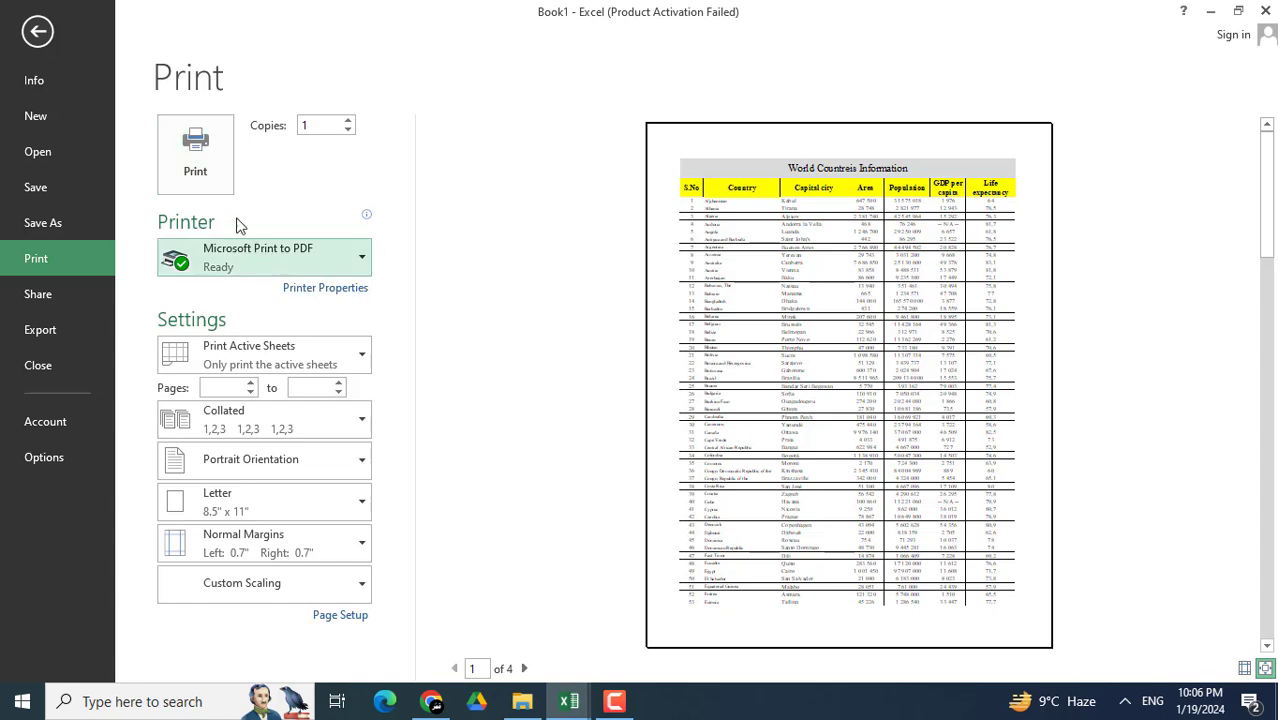
click(212, 176)
text(world countries)
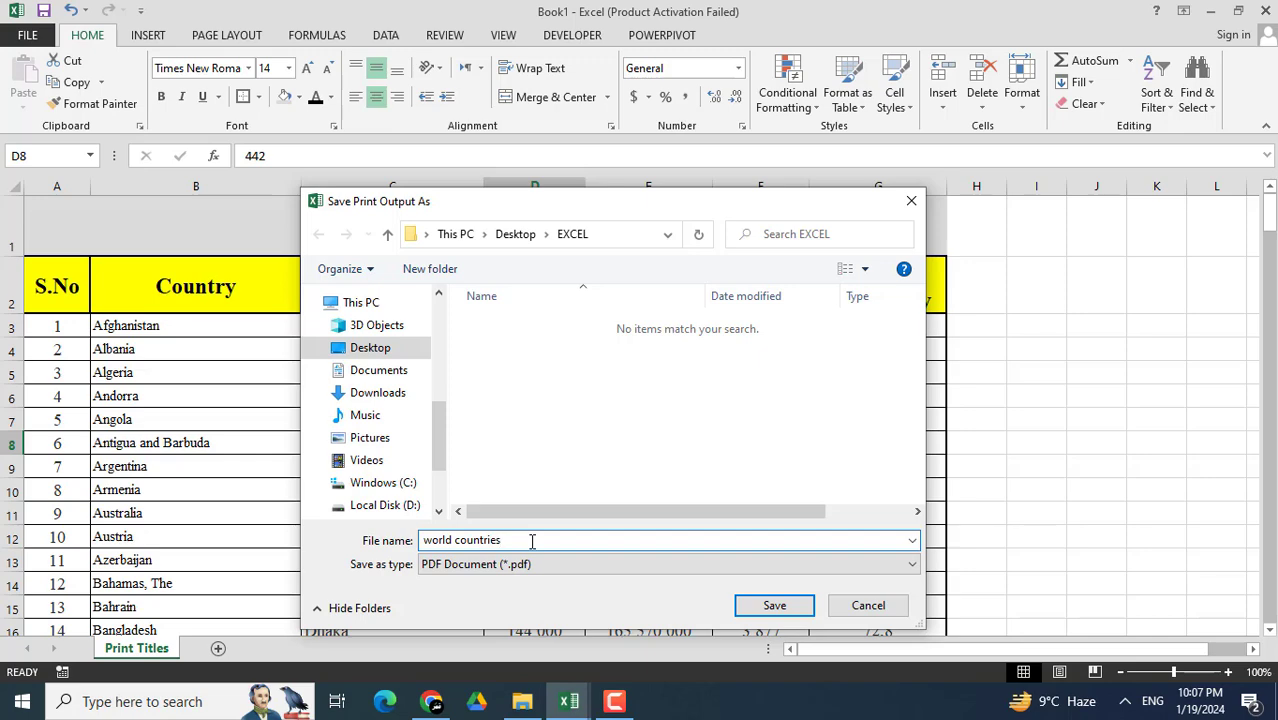
Save the PDF as 'world countries' in the EXCEL folder
key(Return)
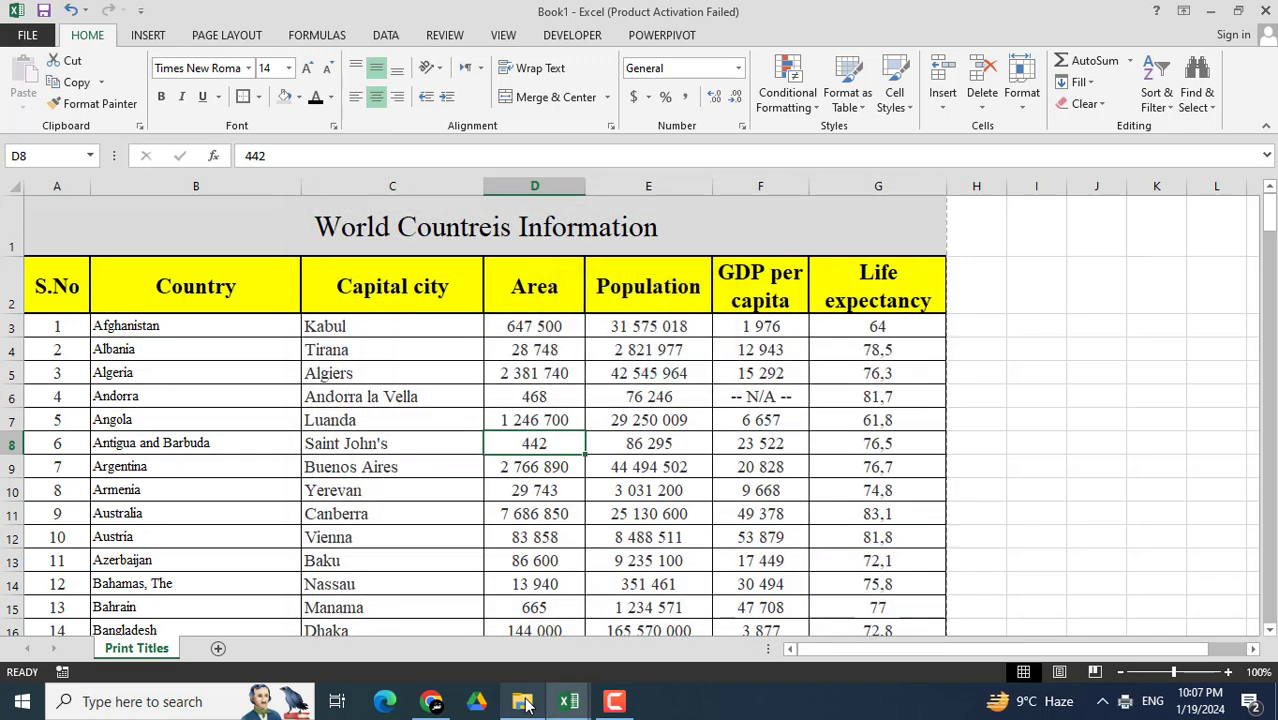
Open world countries.pdf from its folder and highlight the header row on page 1
click(527, 705)
click(349, 215)
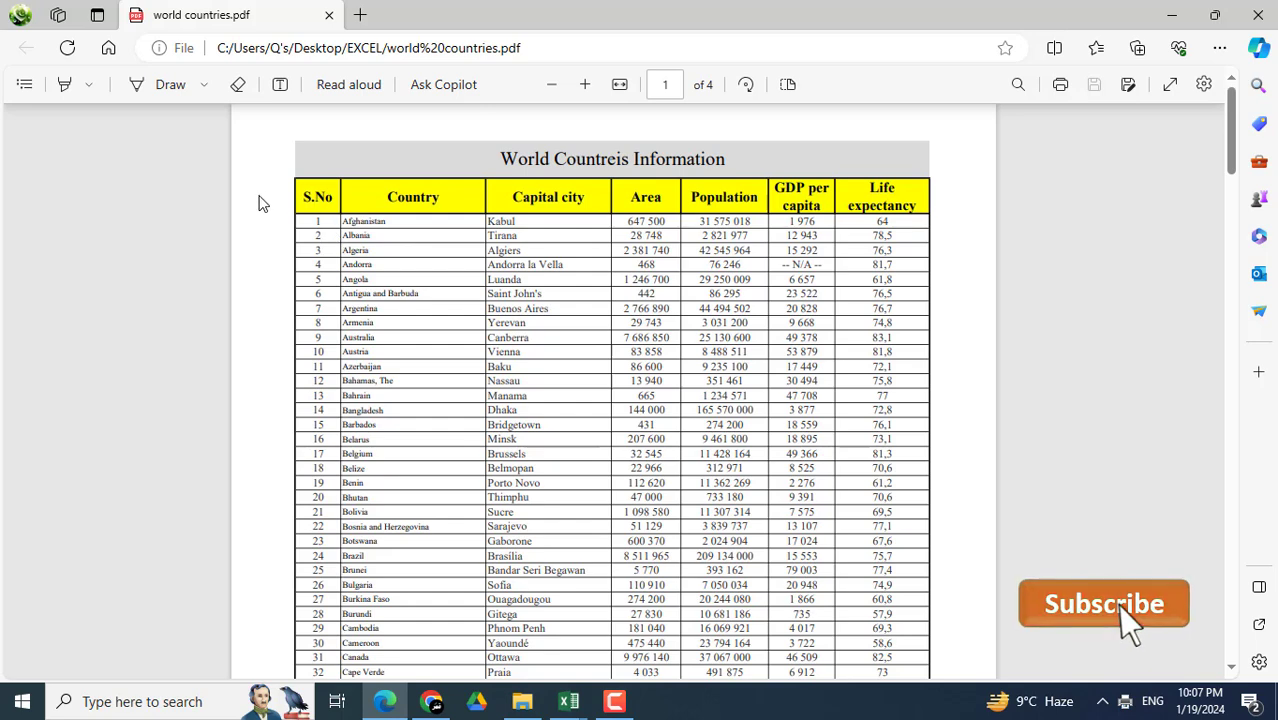
drag(302, 197, 859, 187)
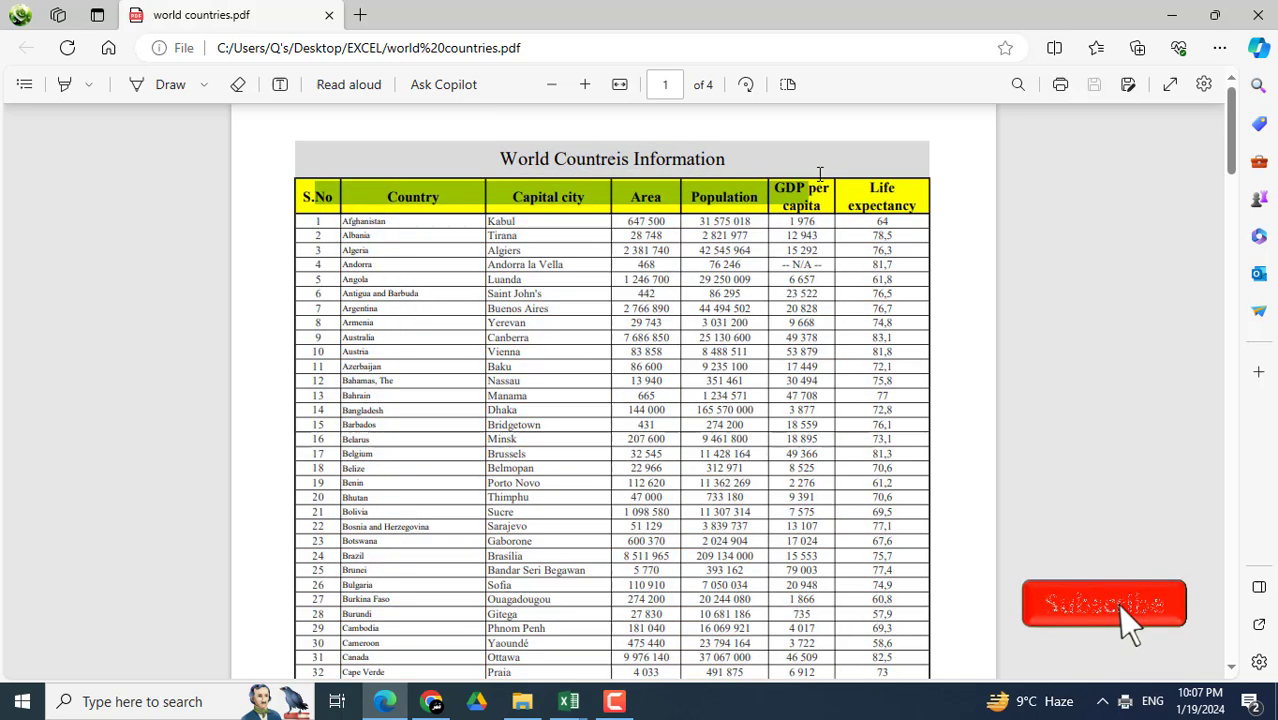
click(443, 190)
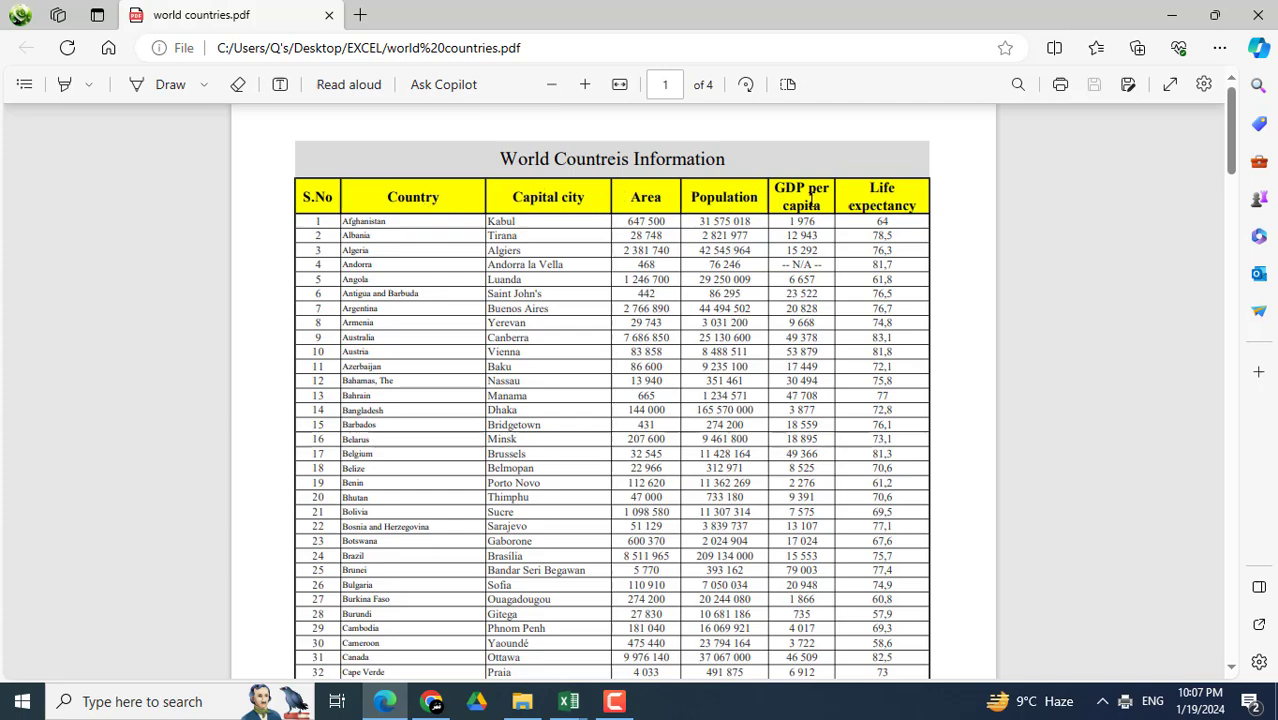
Scroll through the PDF's four pages, finding the header only on page 1
scroll(372, 323, down, 4)
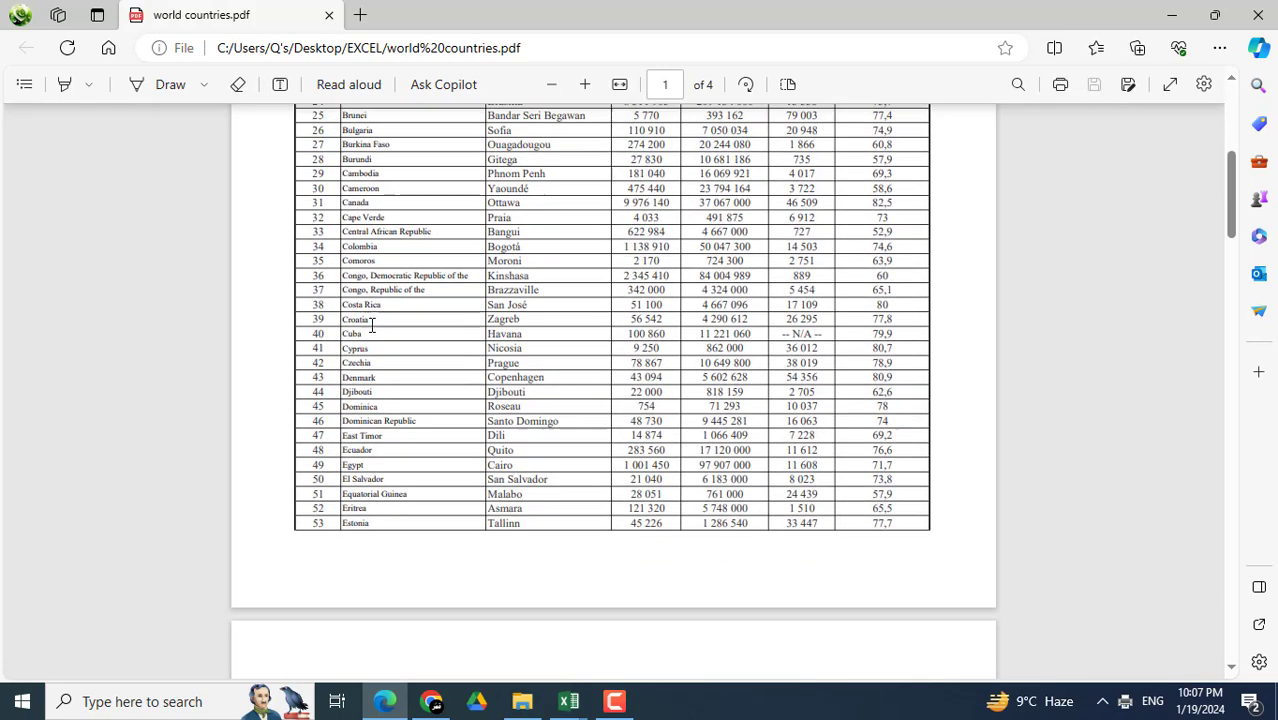
scroll(372, 323, down, 3)
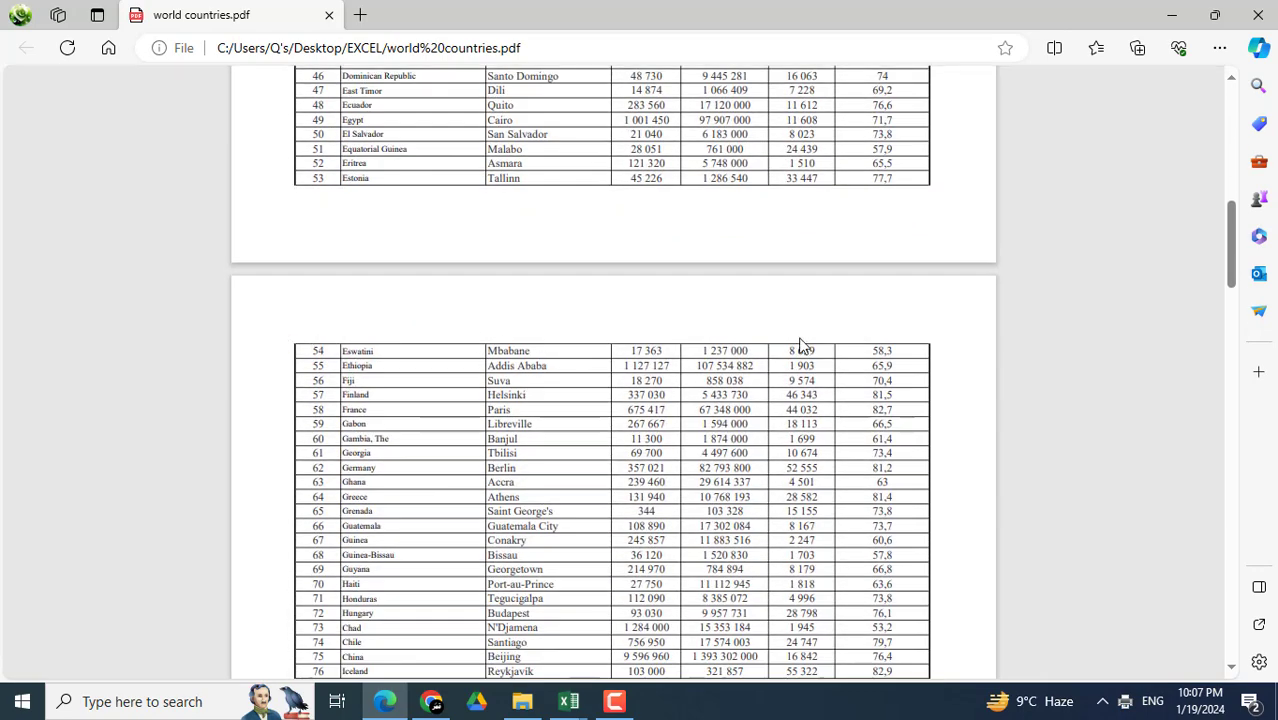
scroll(712, 360, down, 2)
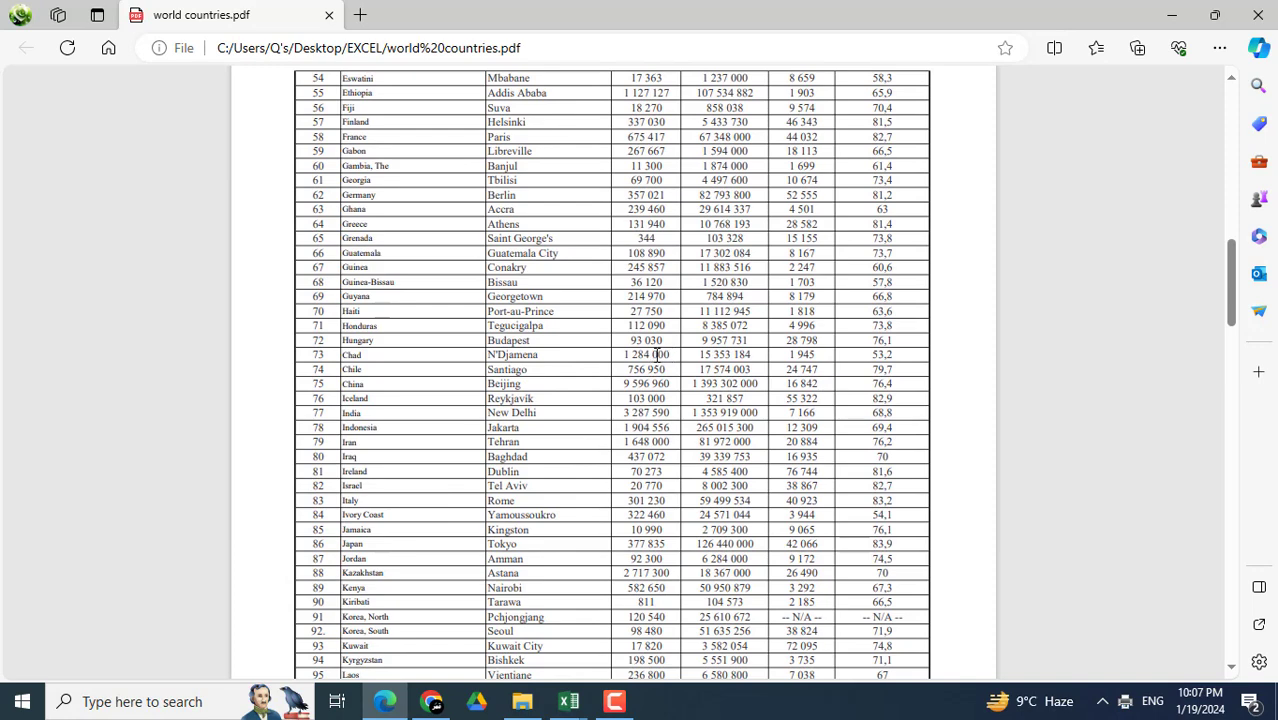
scroll(657, 316, up, 2)
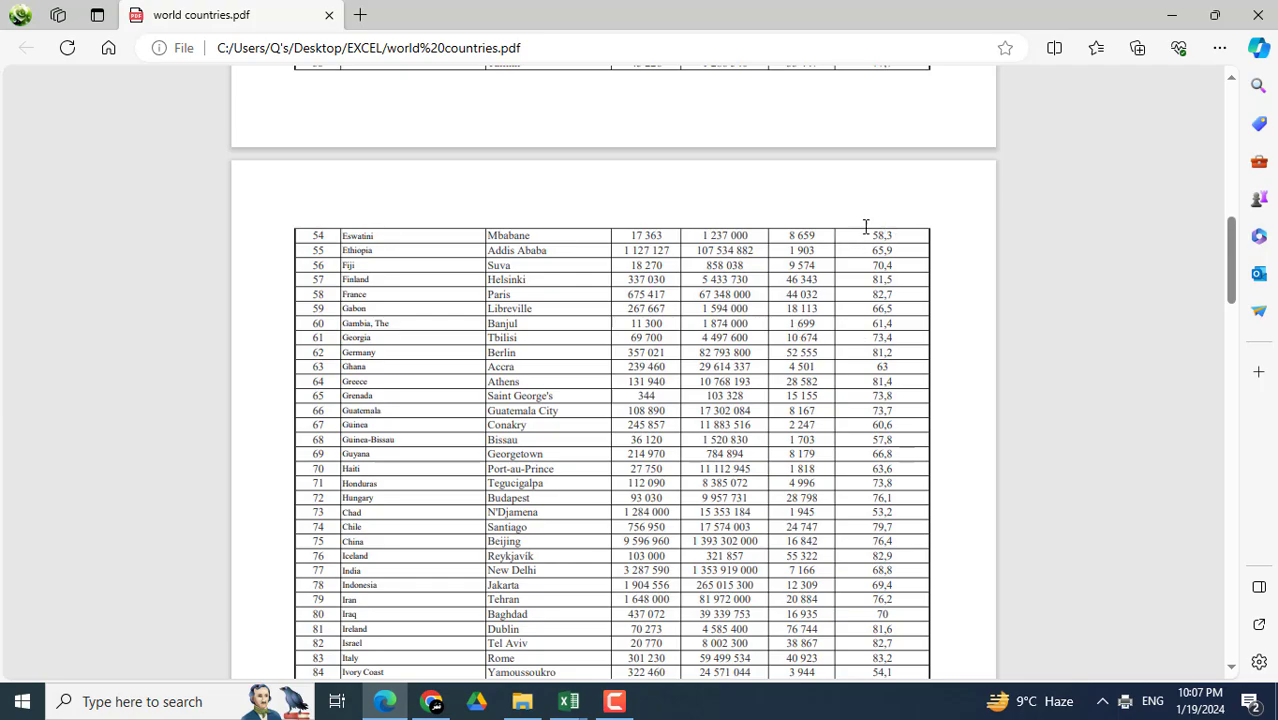
scroll(893, 222, down, 6)
scroll(893, 222, down, 5)
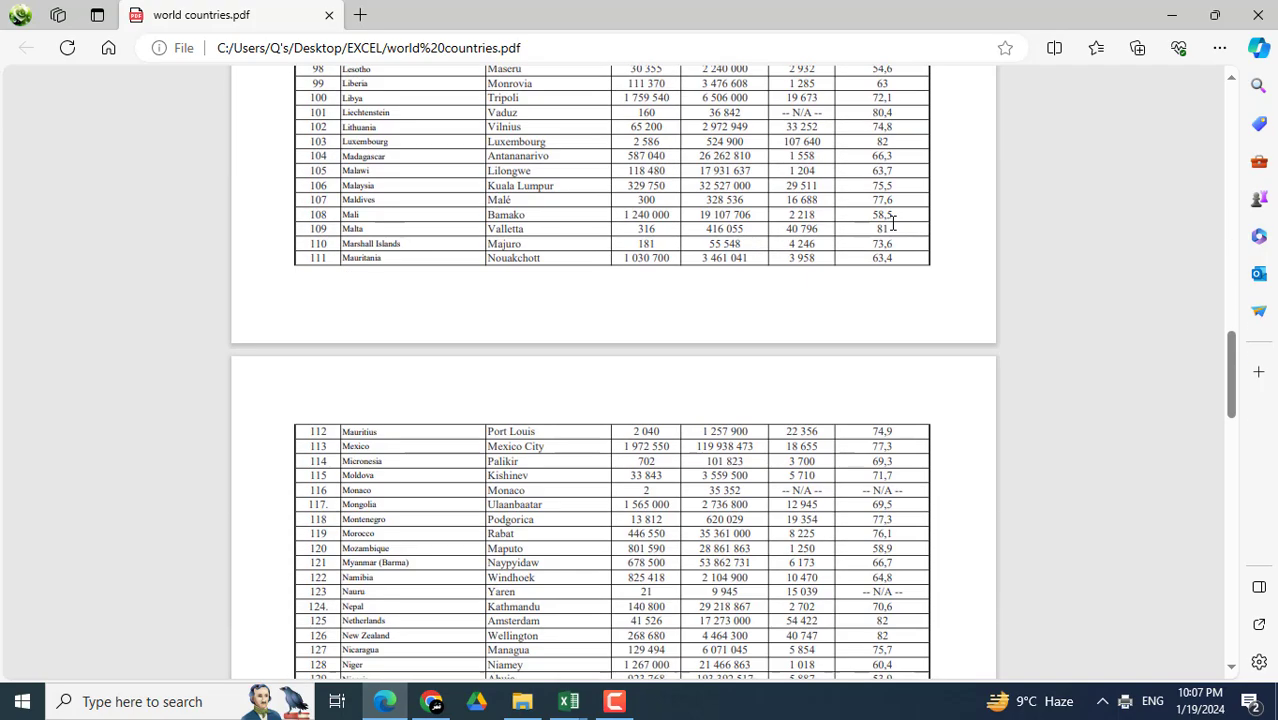
scroll(893, 224, down, 2)
scroll(893, 222, down, 5)
scroll(895, 230, down, 5)
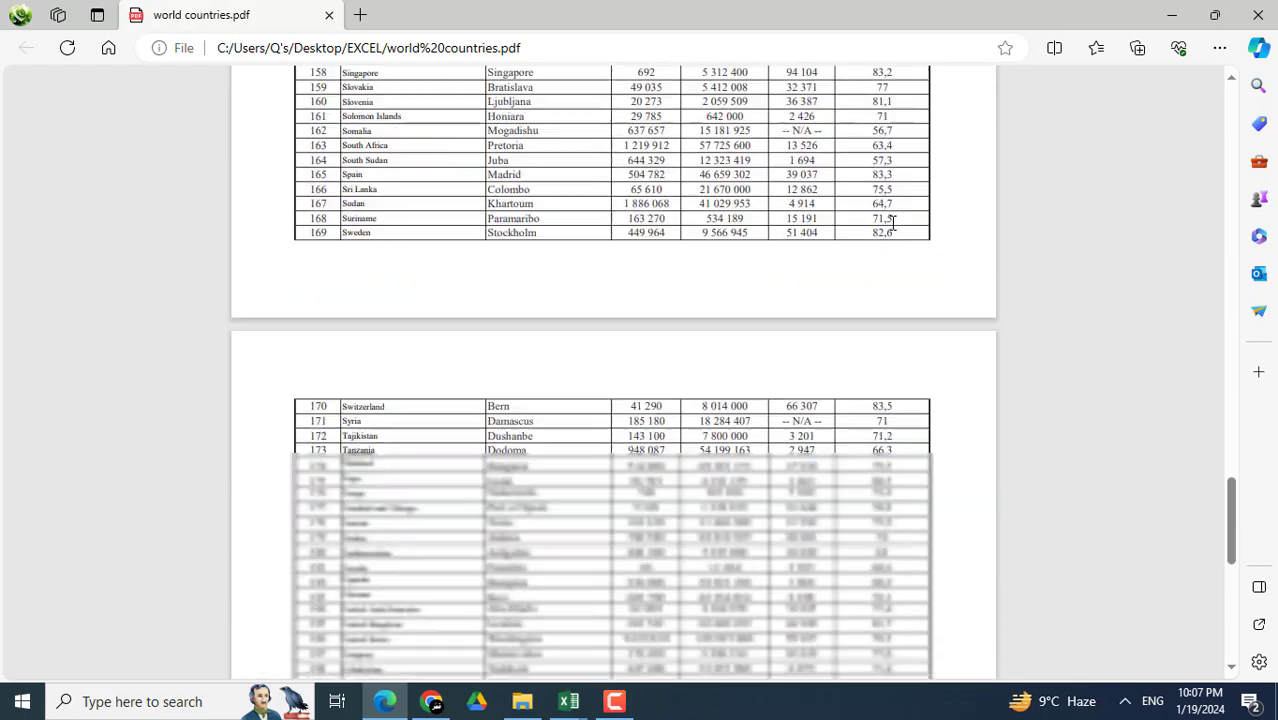
scroll(898, 244, down, 3)
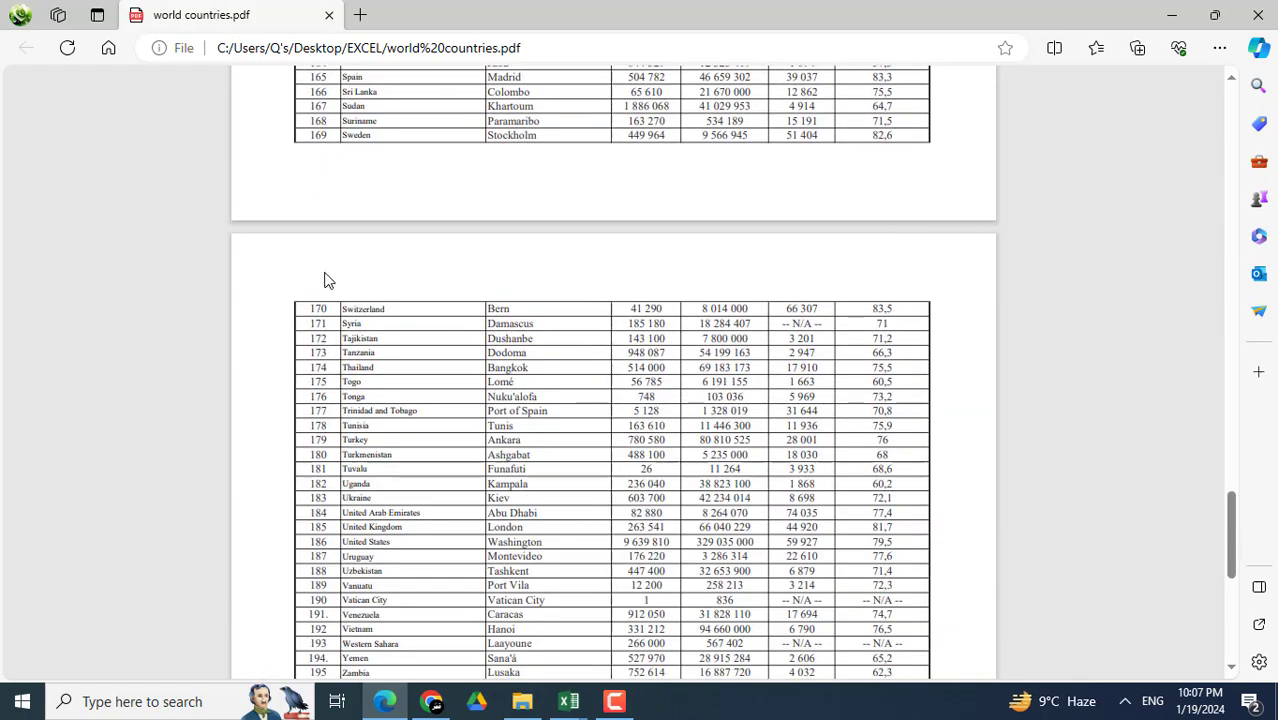
scroll(604, 285, up, 4)
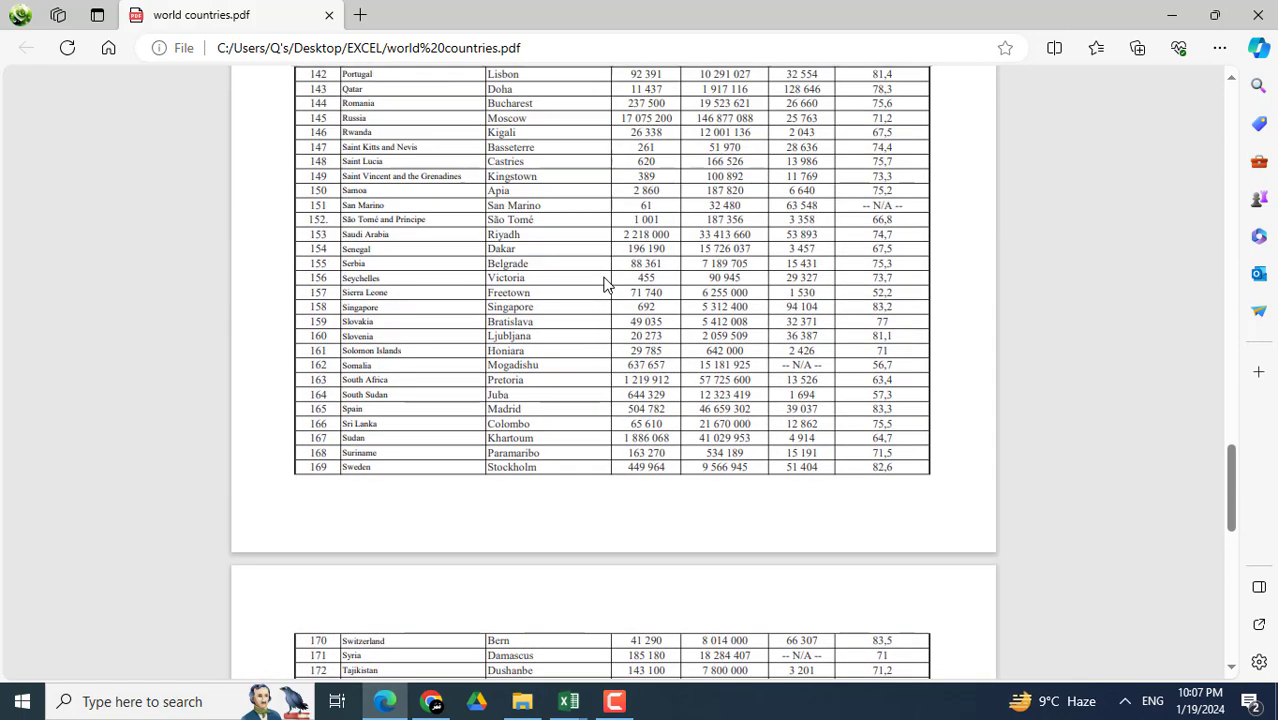
scroll(604, 285, up, 4)
scroll(604, 285, up, 3)
Bring Book1 forward from the taskbar, check row 2, and show the Page Layout ribbon
scroll(604, 285, up, 2)
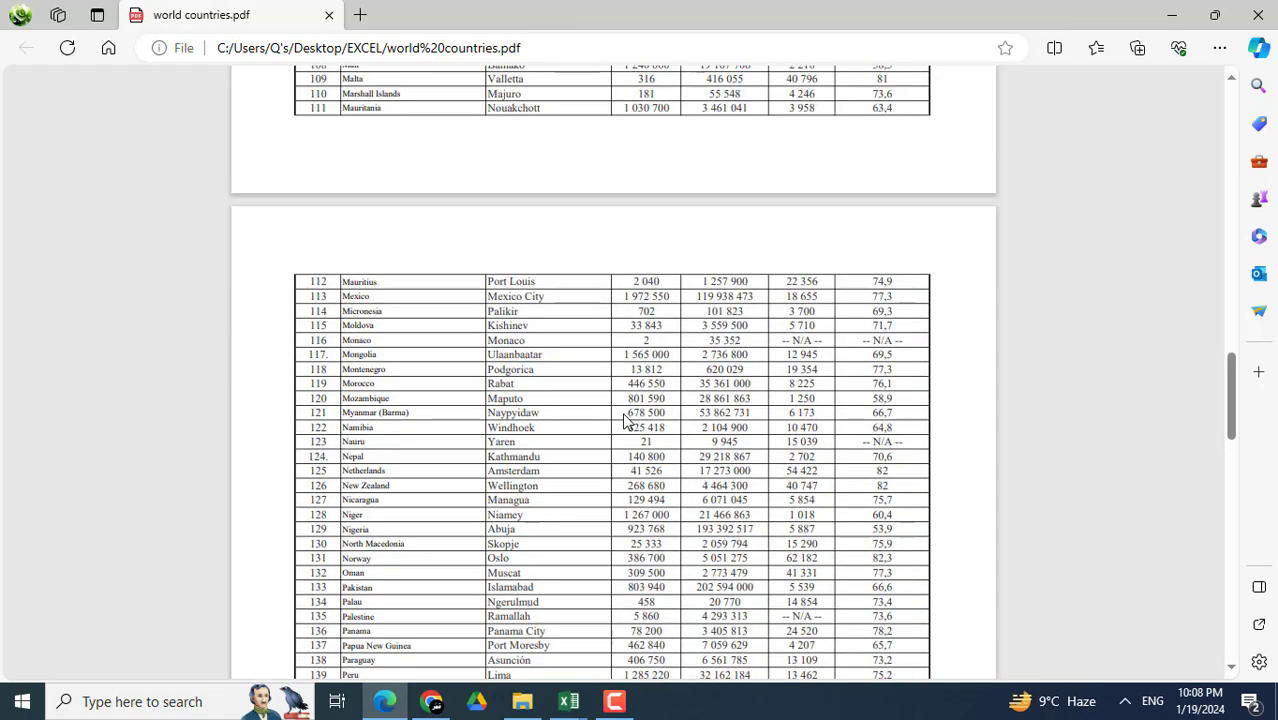
click(571, 704)
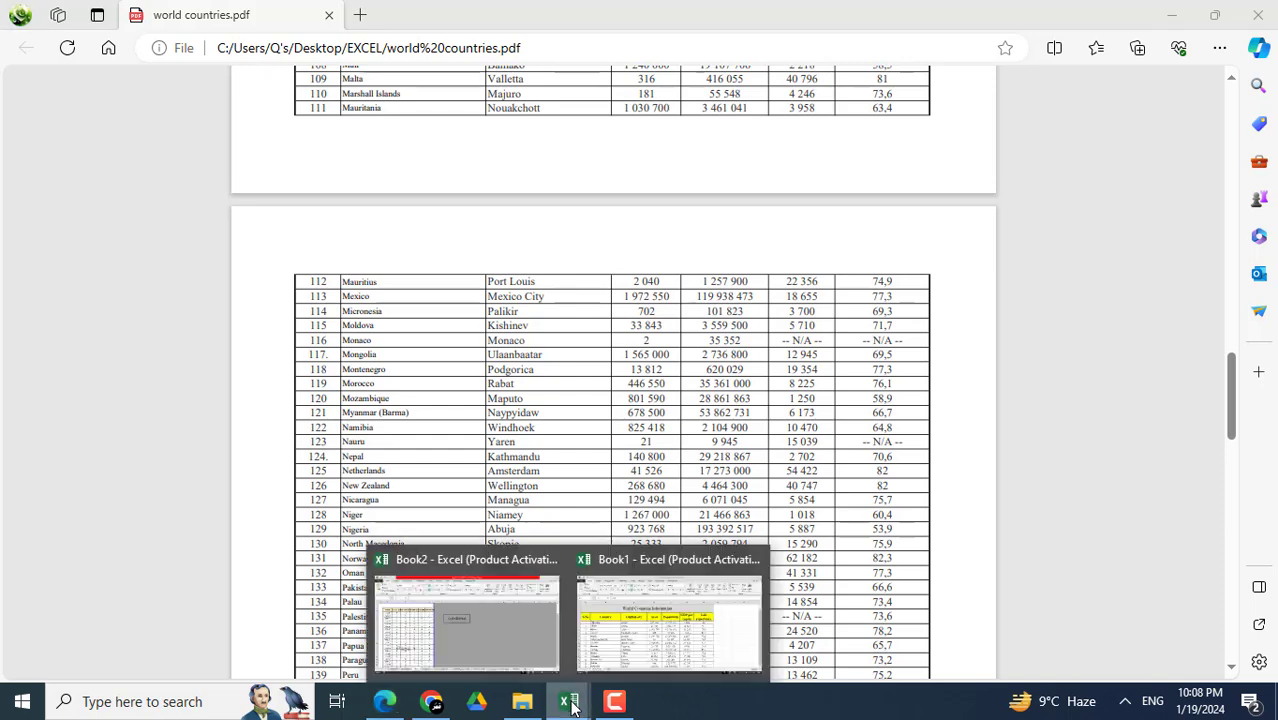
click(650, 609)
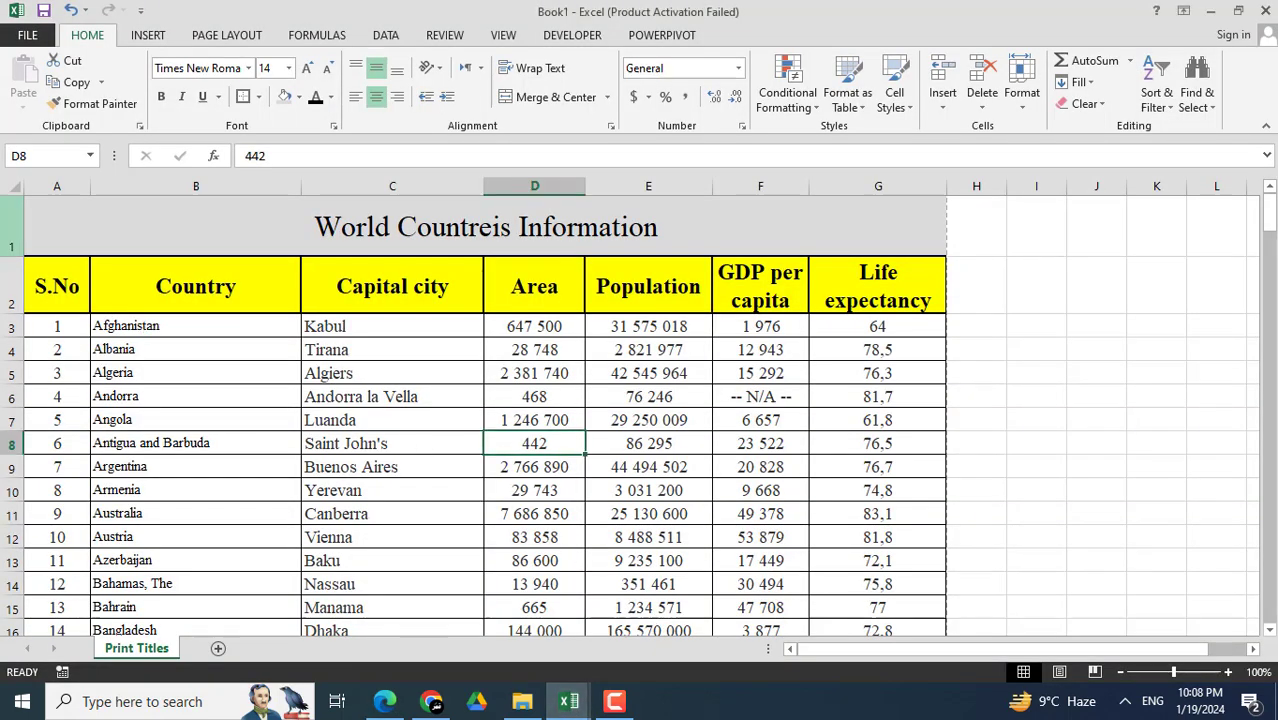
click(10, 280)
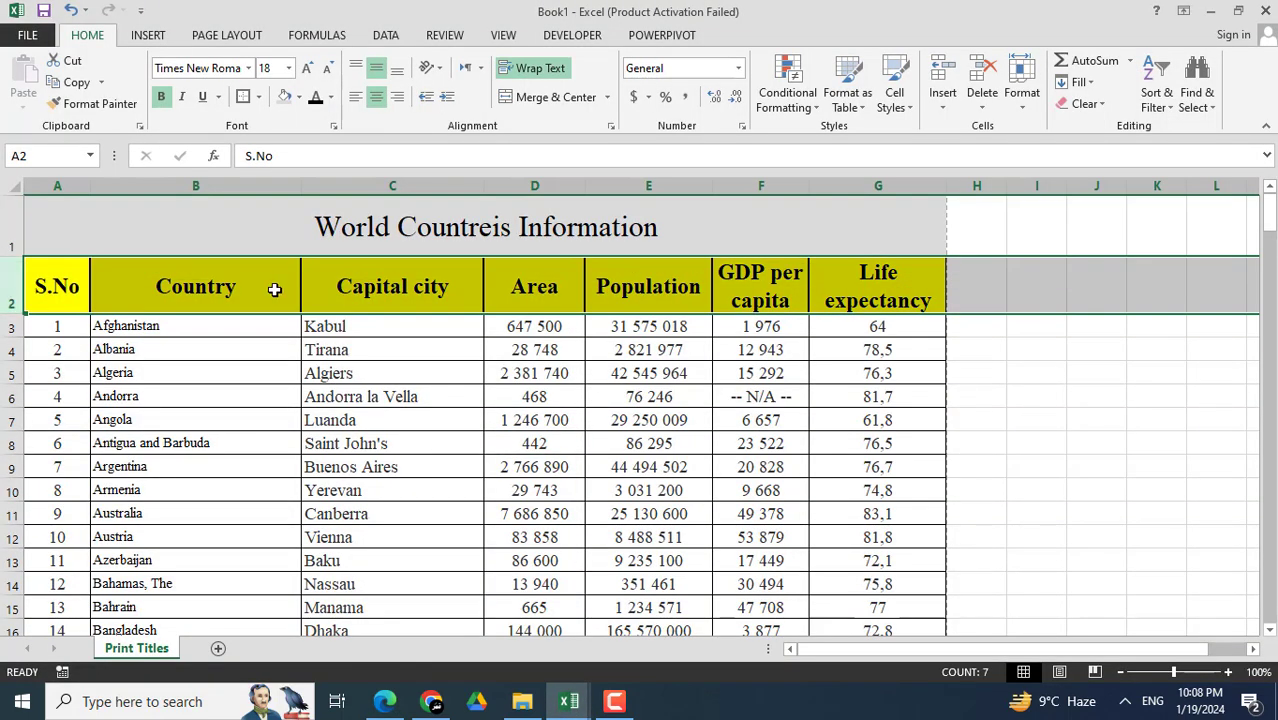
click(398, 347)
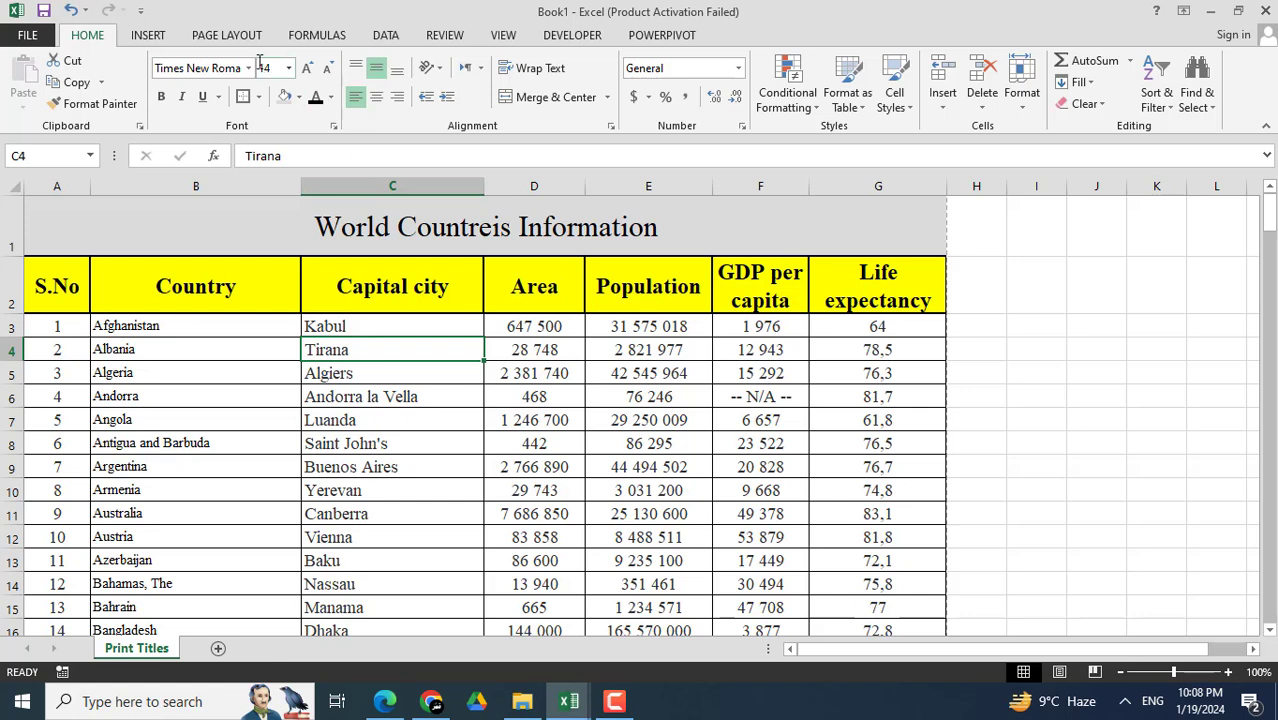
click(228, 35)
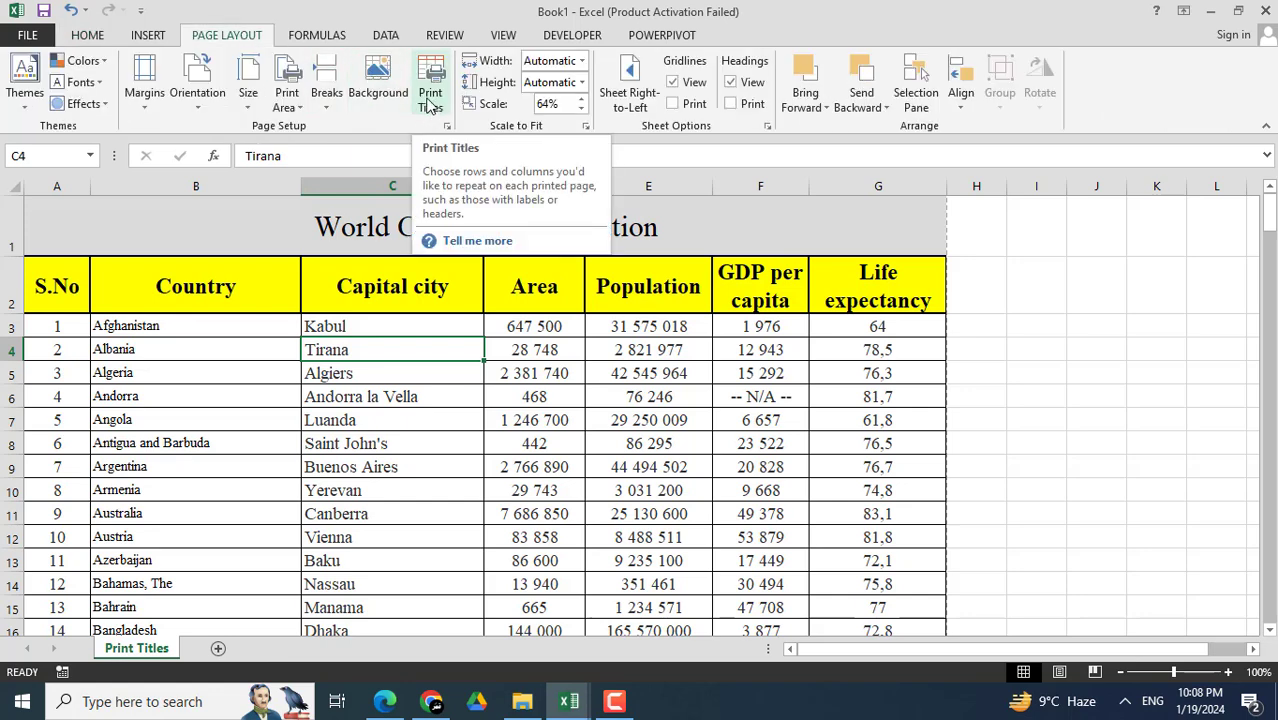
Set Print Titles' Rows to repeat at top to $2:$2 and confirm
click(428, 100)
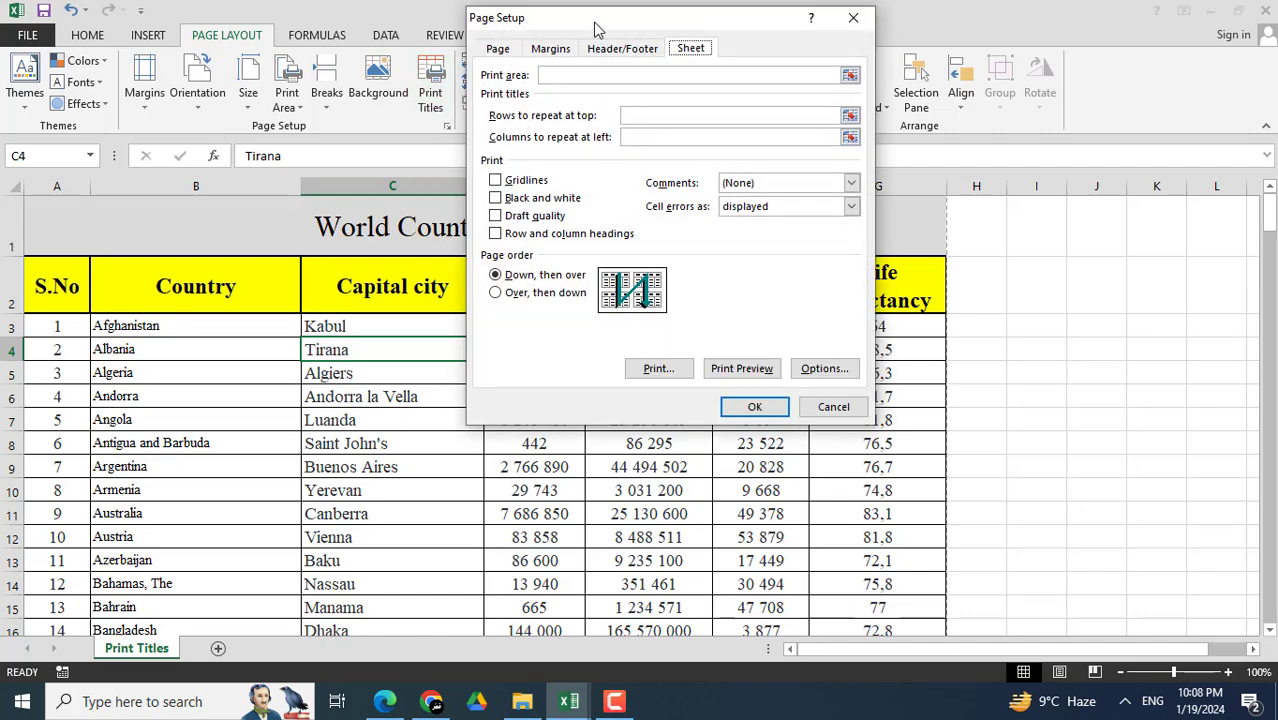
drag(596, 28, 620, 144)
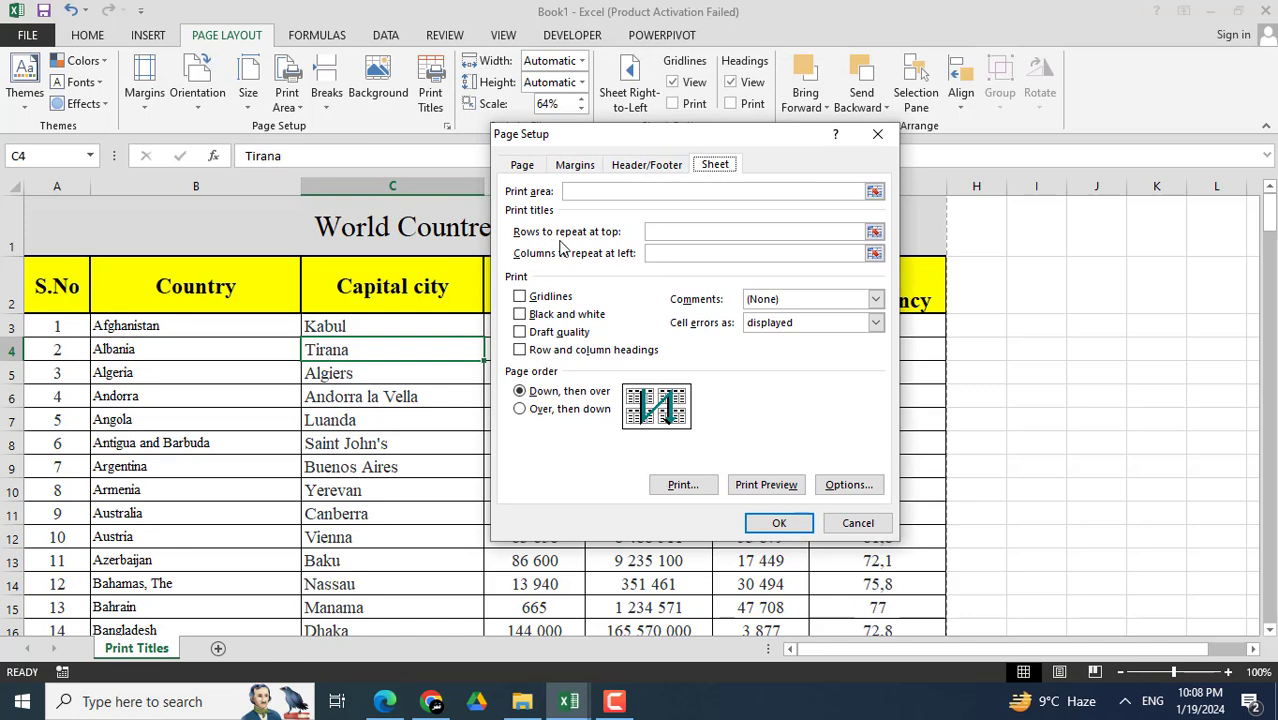
click(671, 236)
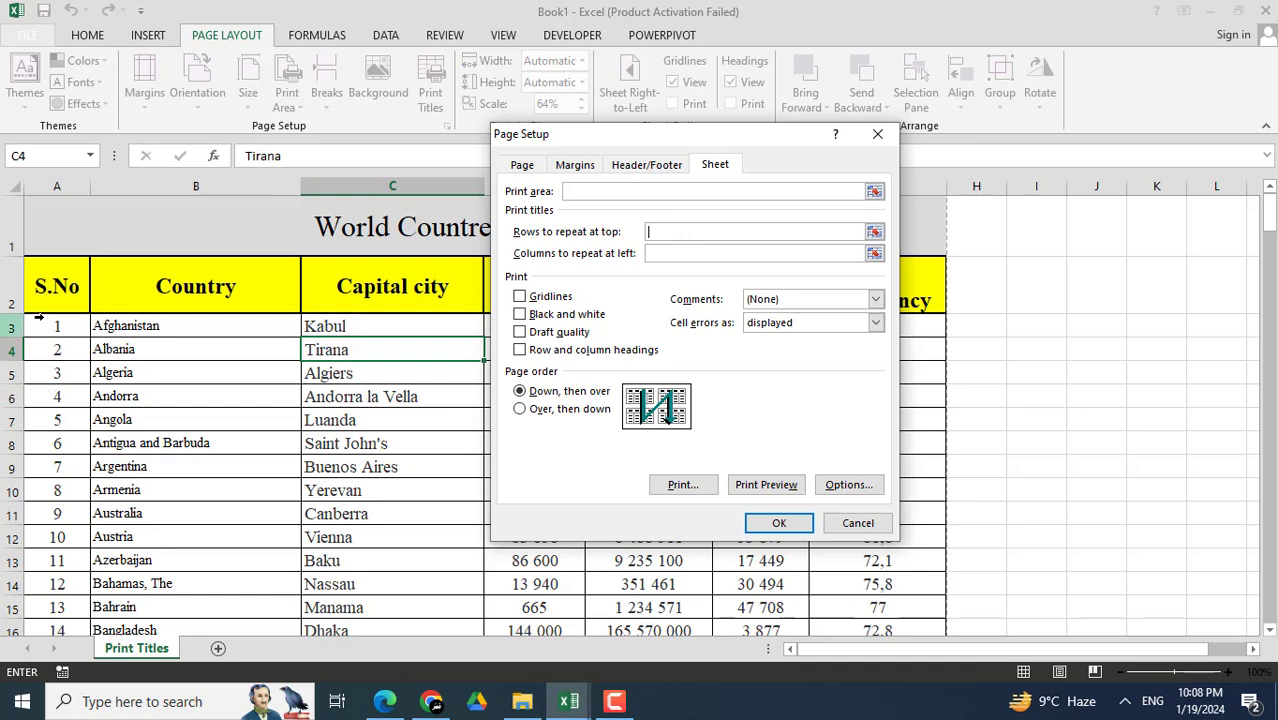
click(5, 288)
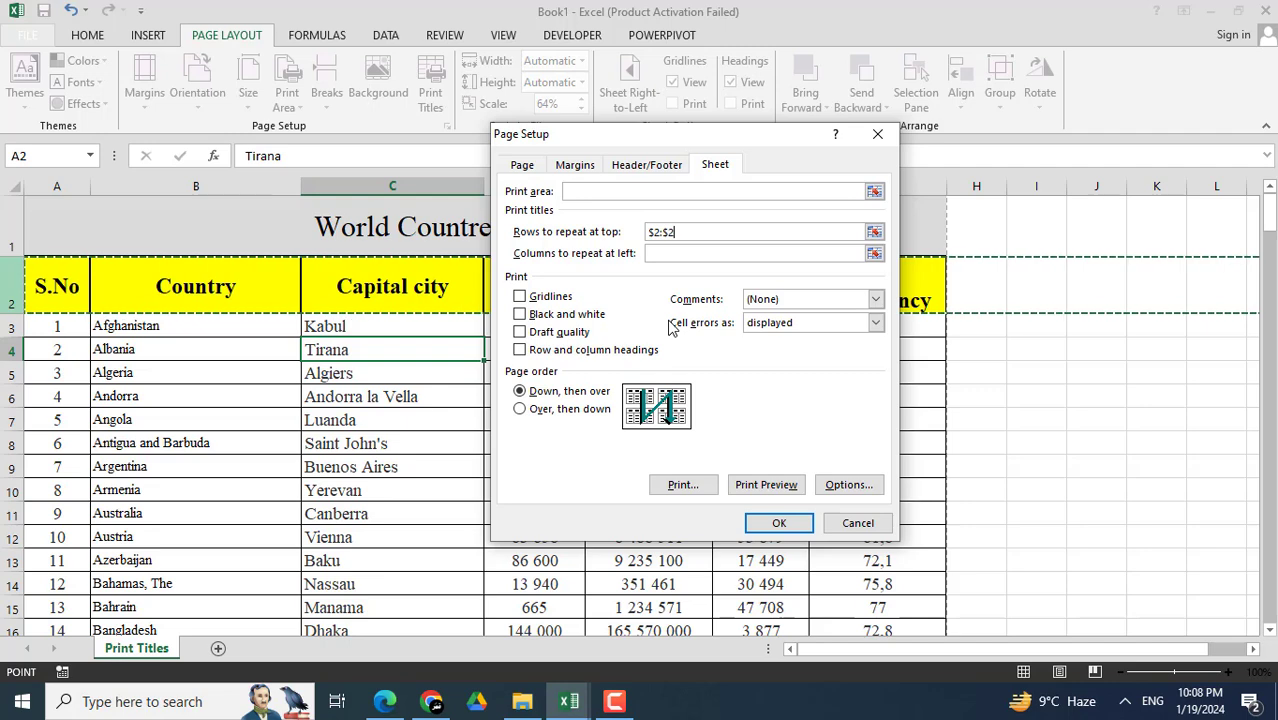
click(777, 523)
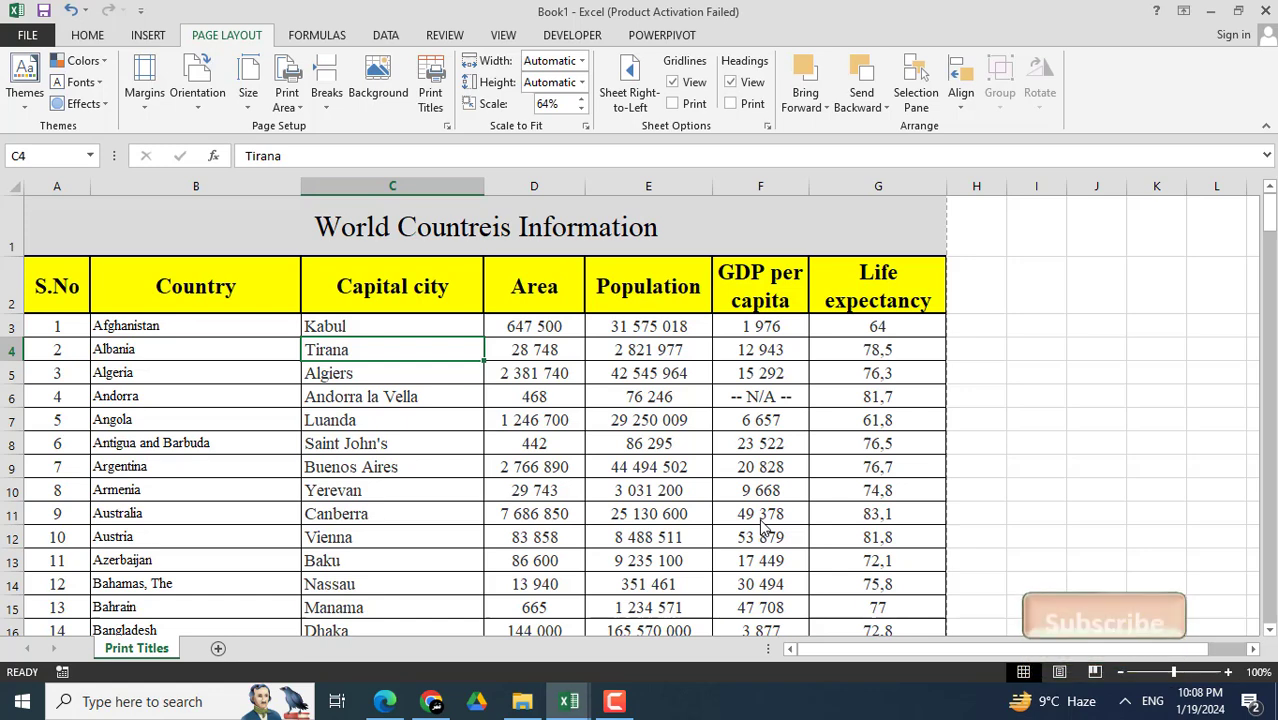
Preview the sheet through page 4 and print it to PDF
key(ctrl+p)
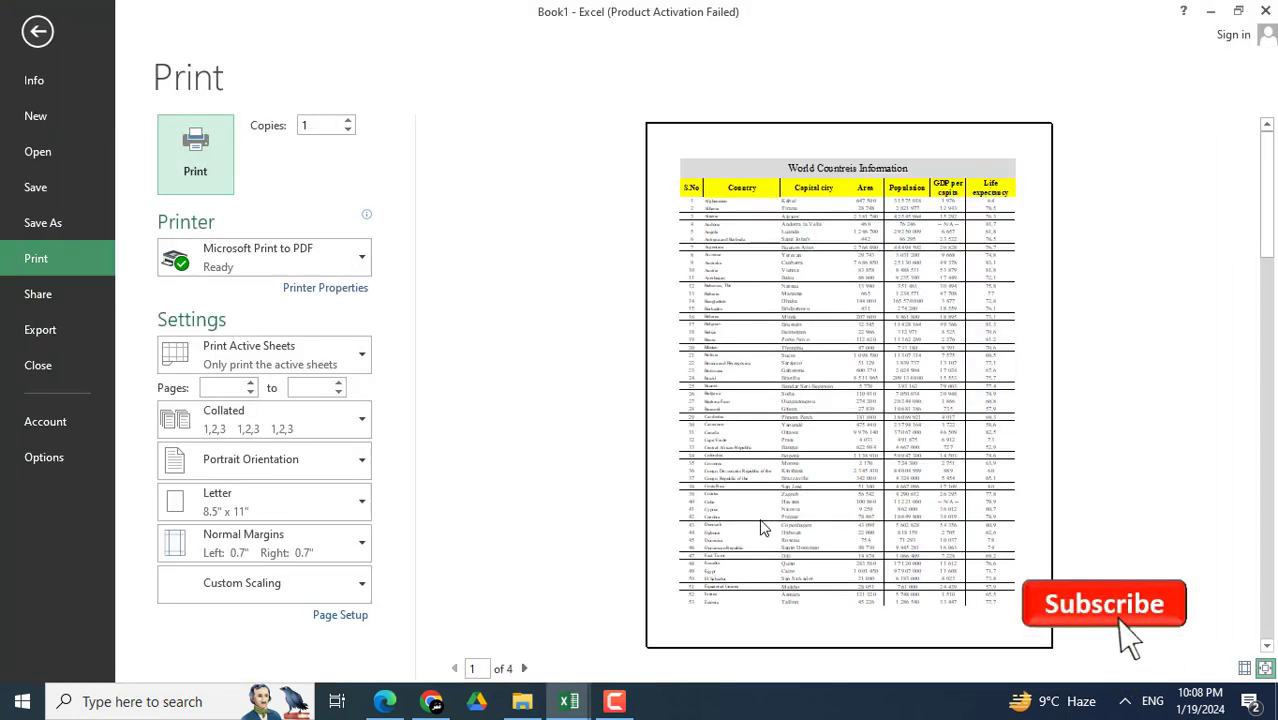
click(525, 669)
click(525, 669)
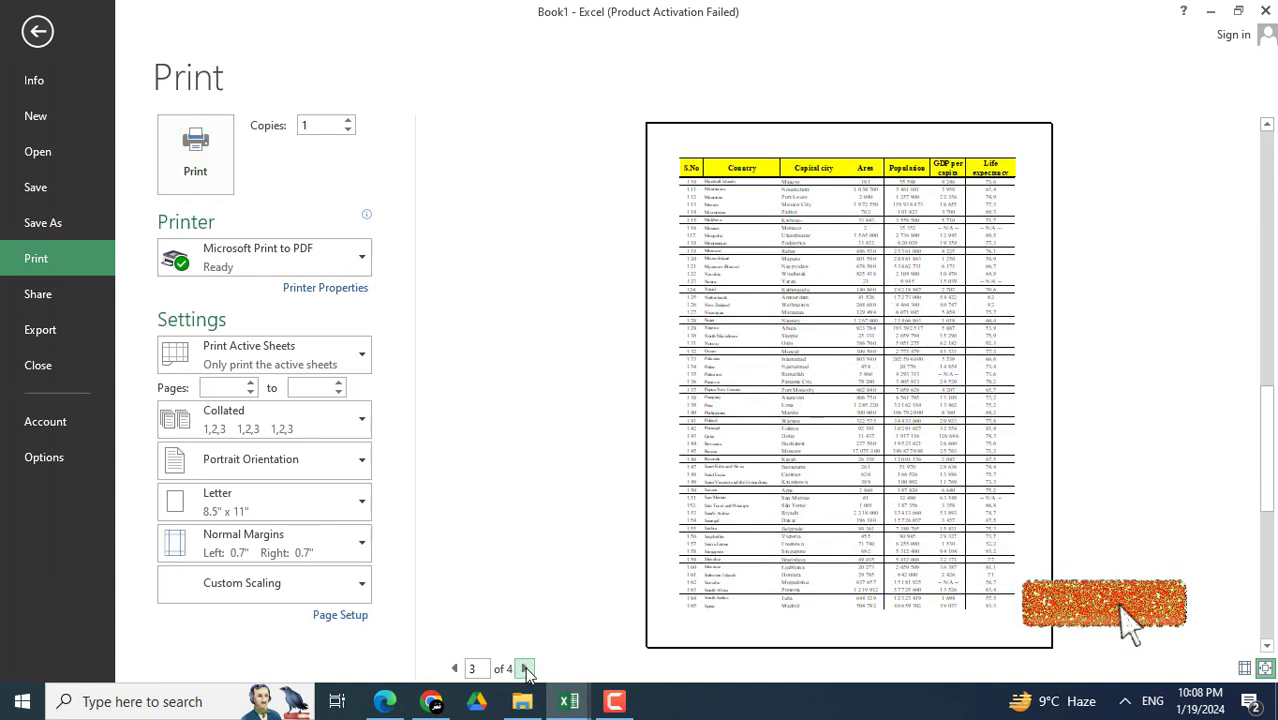
click(525, 669)
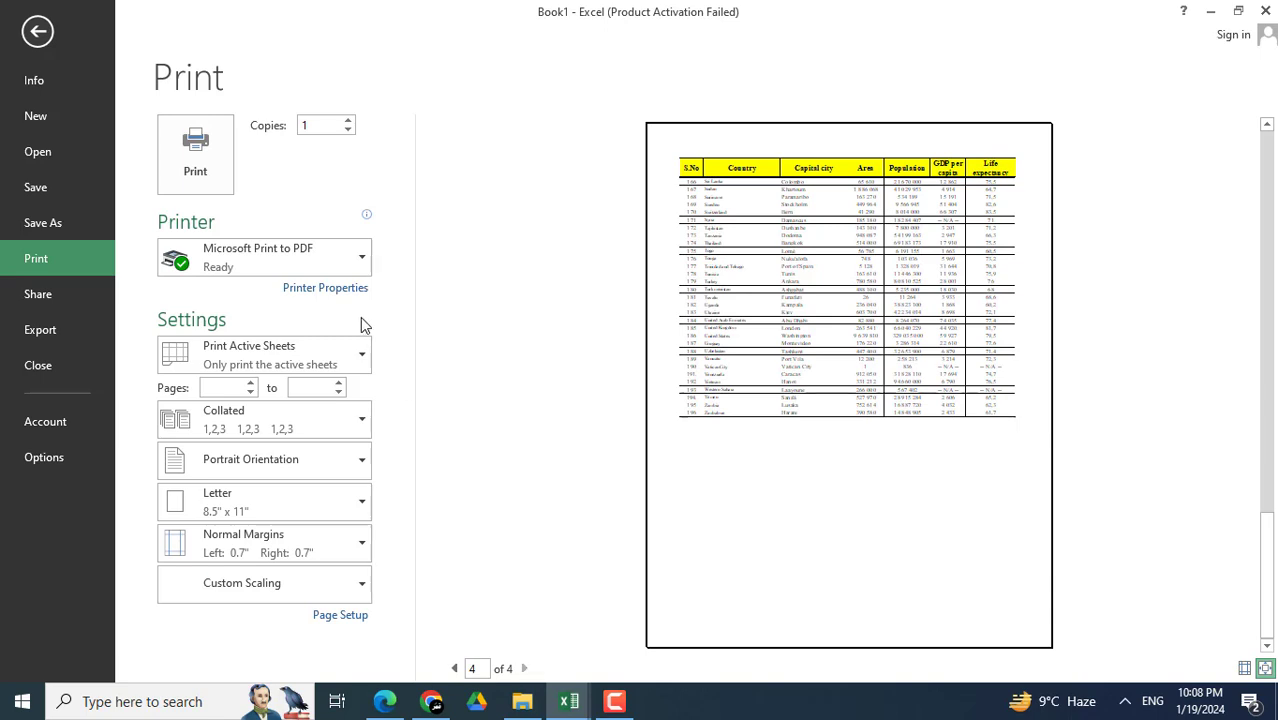
click(206, 176)
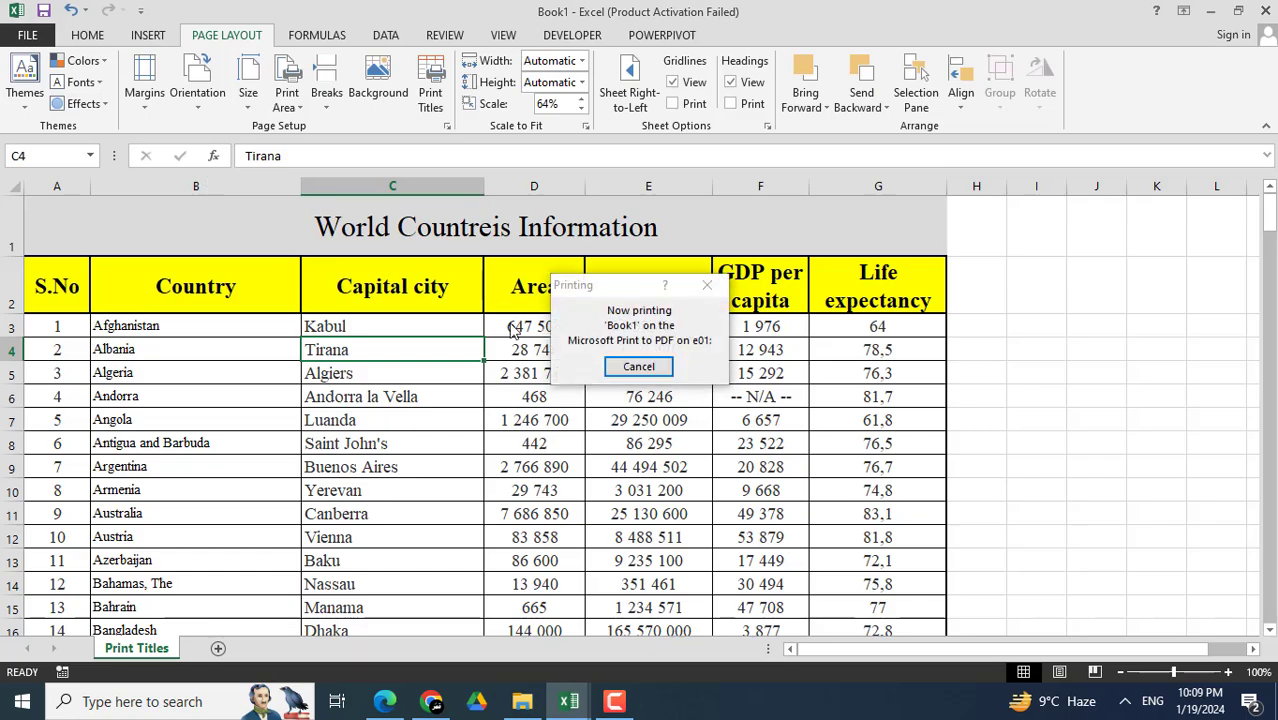
Save the new PDF as 'world countries-2' in the EXCEL folder
click(549, 325)
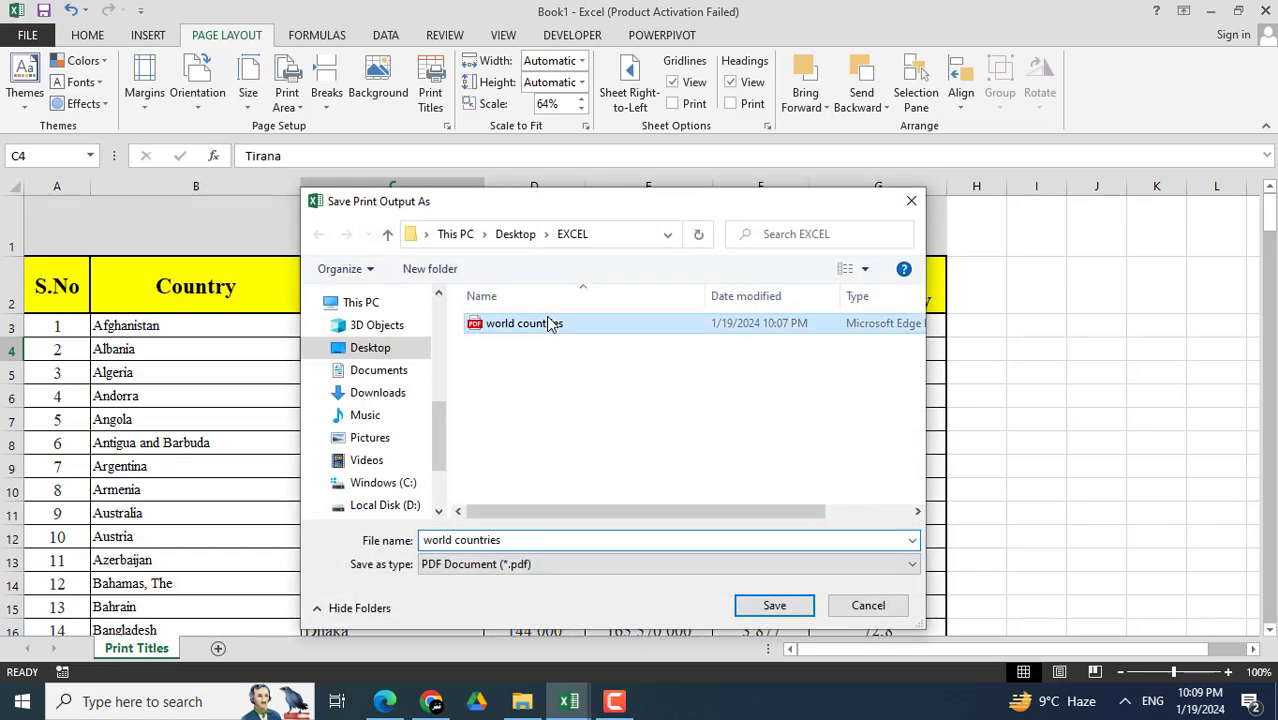
click(531, 540)
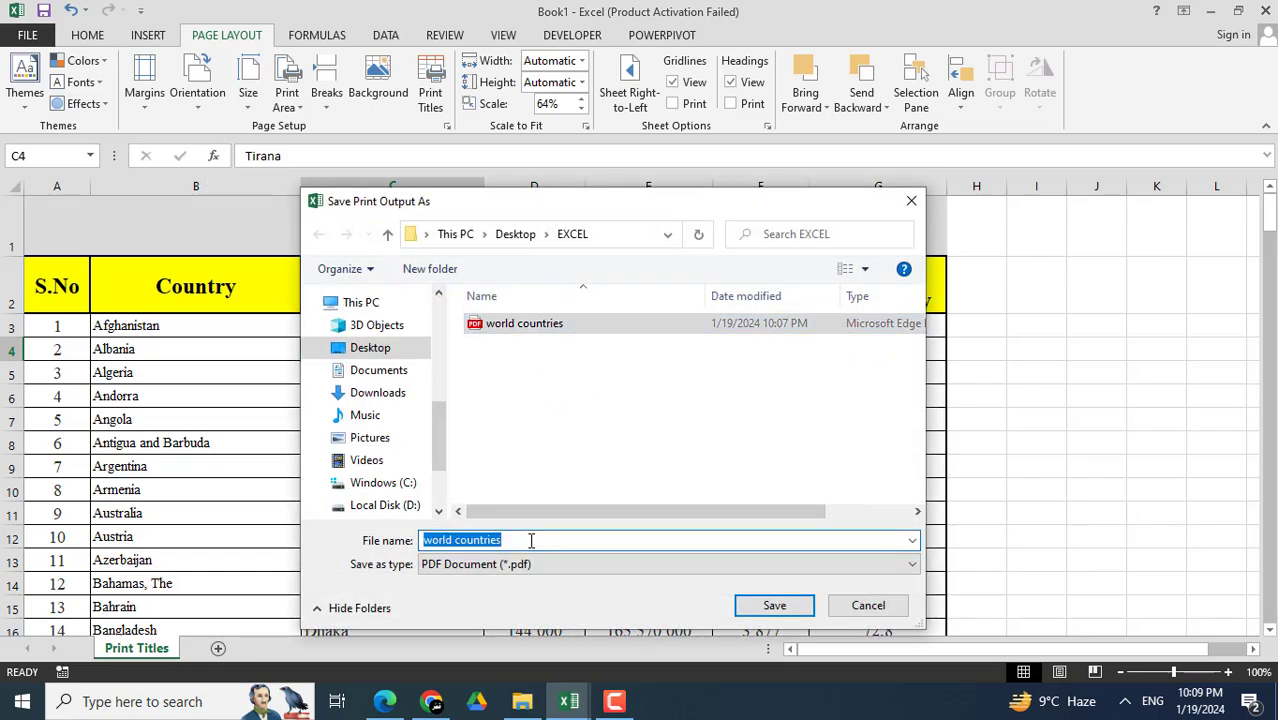
click(531, 540)
text(-2)
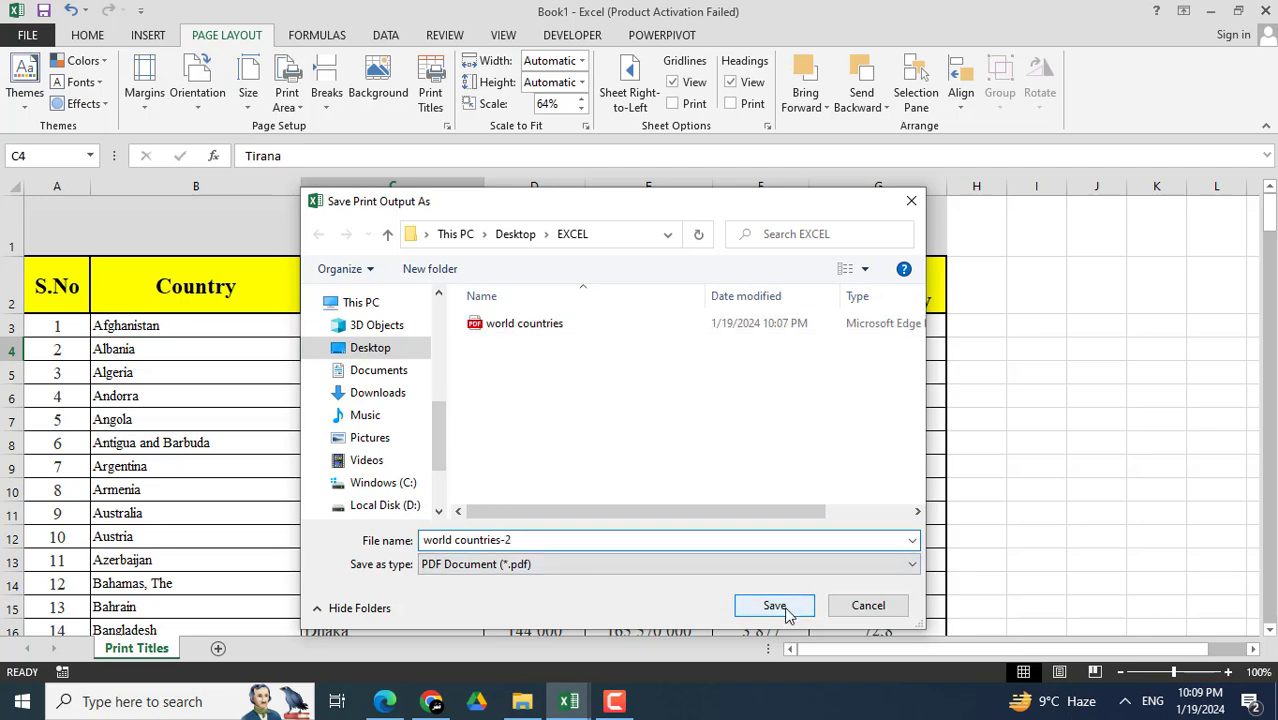
click(776, 606)
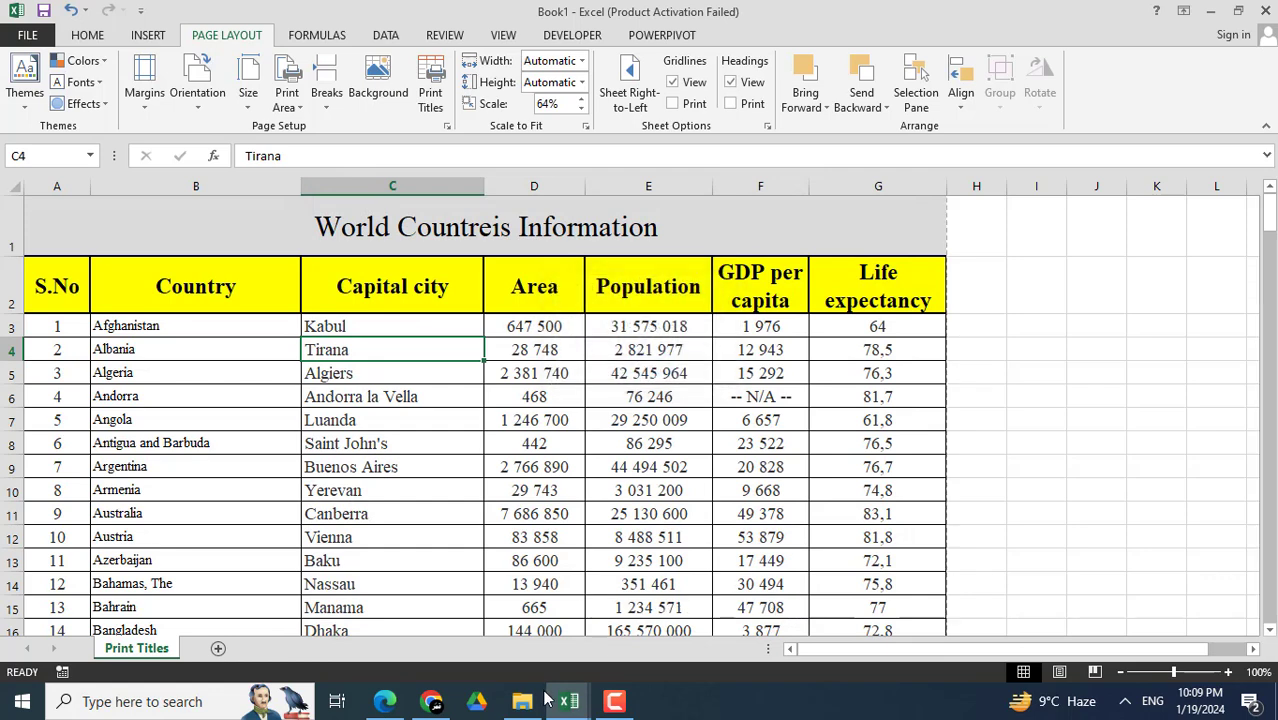
Open world countries-2.pdf in Edge and scroll its pages to confirm the repeated yellow header
click(524, 701)
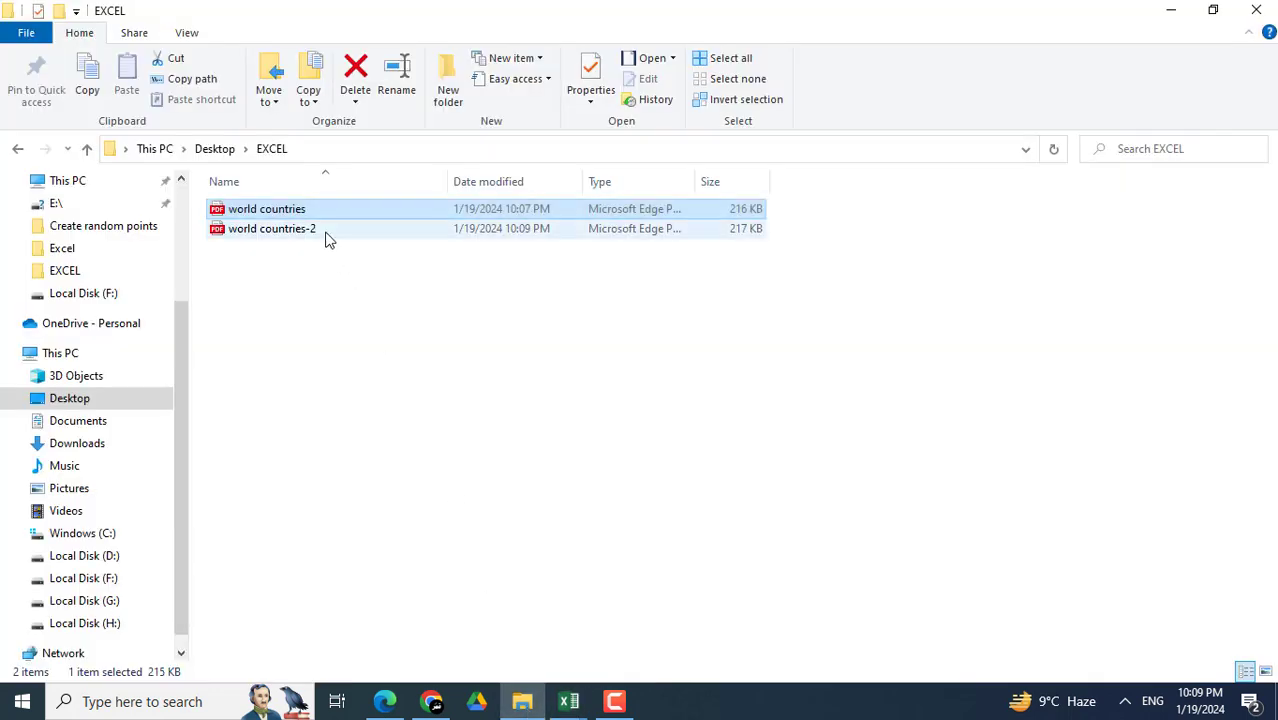
double_click(326, 238)
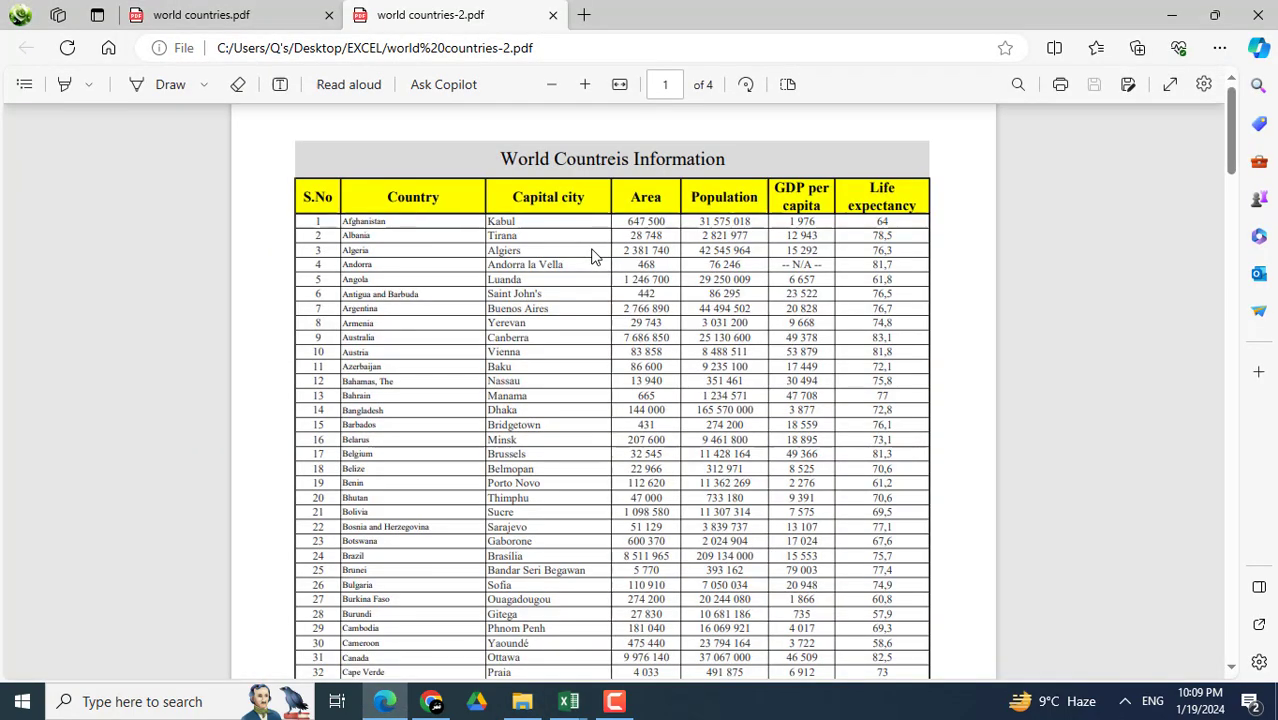
scroll(591, 256, down, 1)
scroll(591, 256, down, 4)
scroll(591, 256, down, 4)
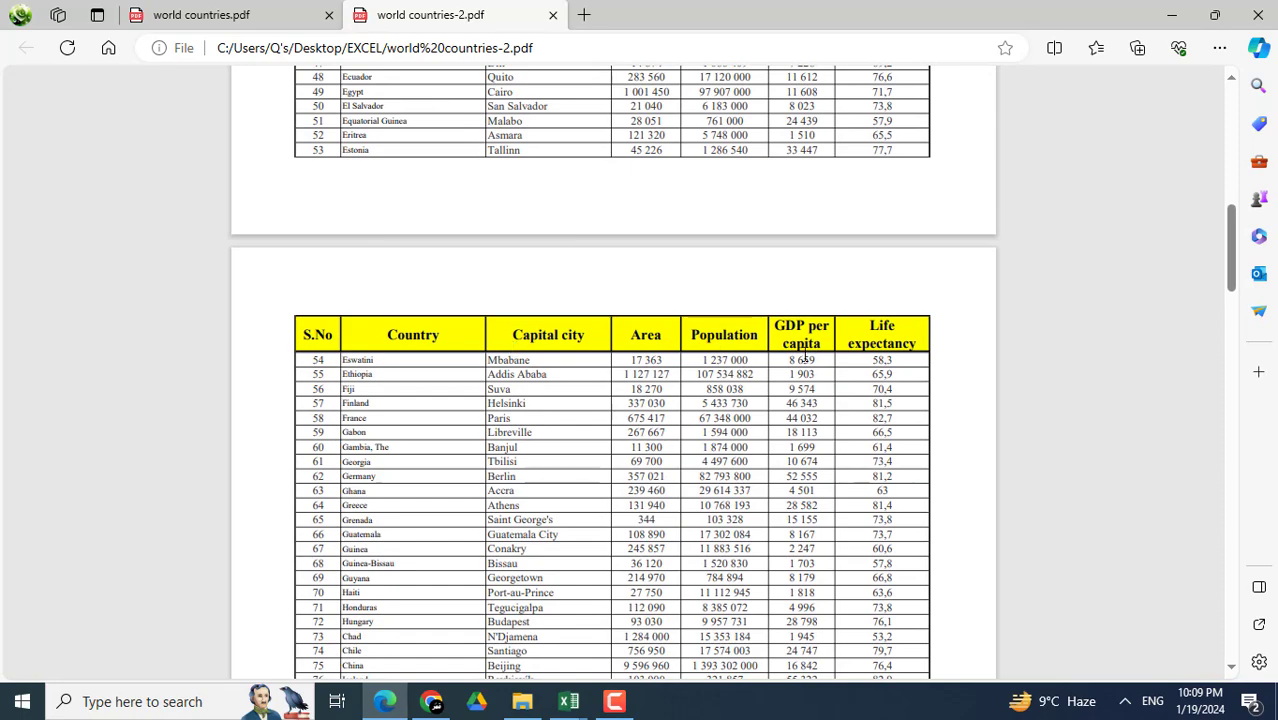
scroll(805, 355, down, 5)
scroll(517, 482, down, 5)
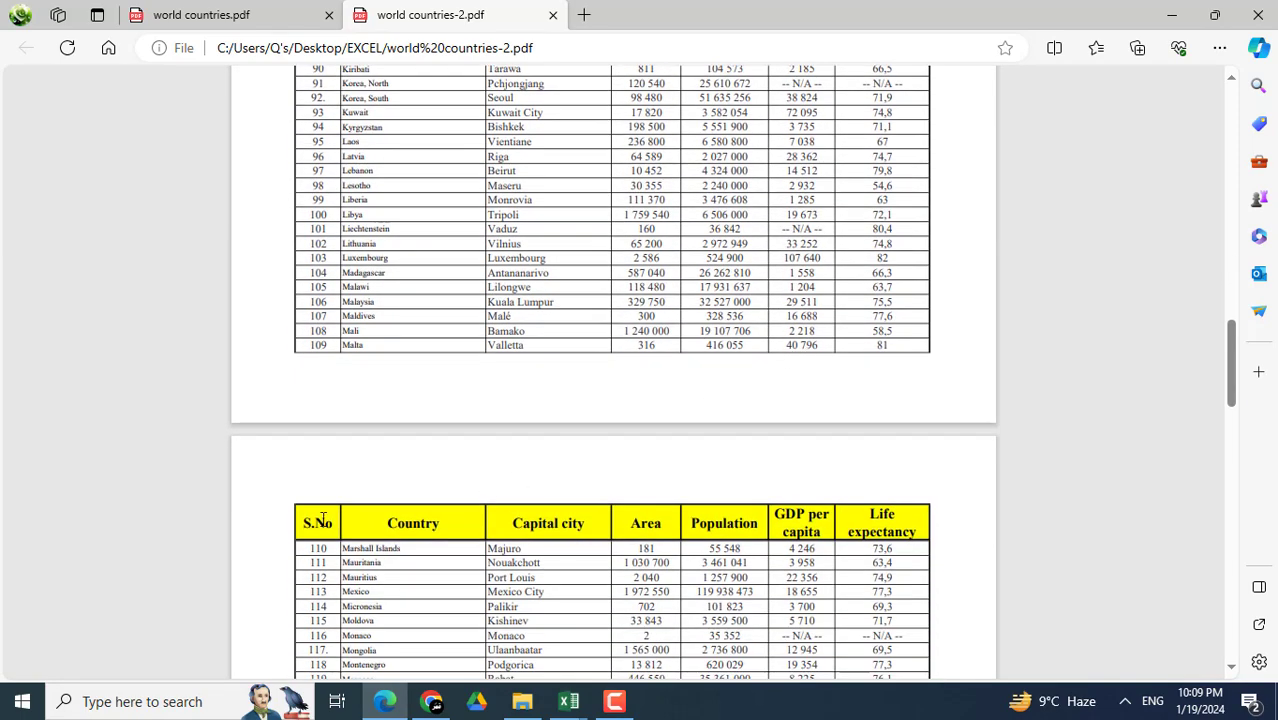
scroll(322, 518, down, 3)
scroll(310, 545, down, 4)
scroll(300, 570, down, 4)
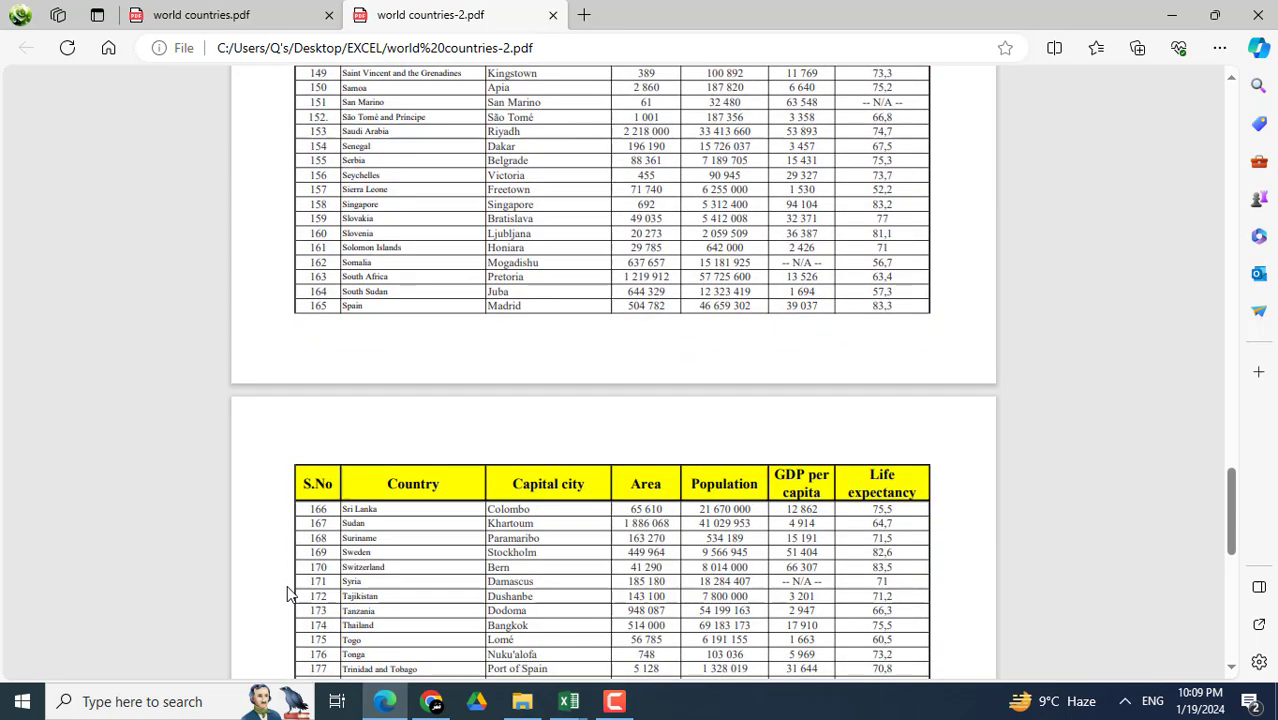
scroll(287, 593, down, 2)
scroll(287, 593, down, 5)
Scroll back to the top, highlight the table title, and return to Excel
scroll(287, 593, up, 3)
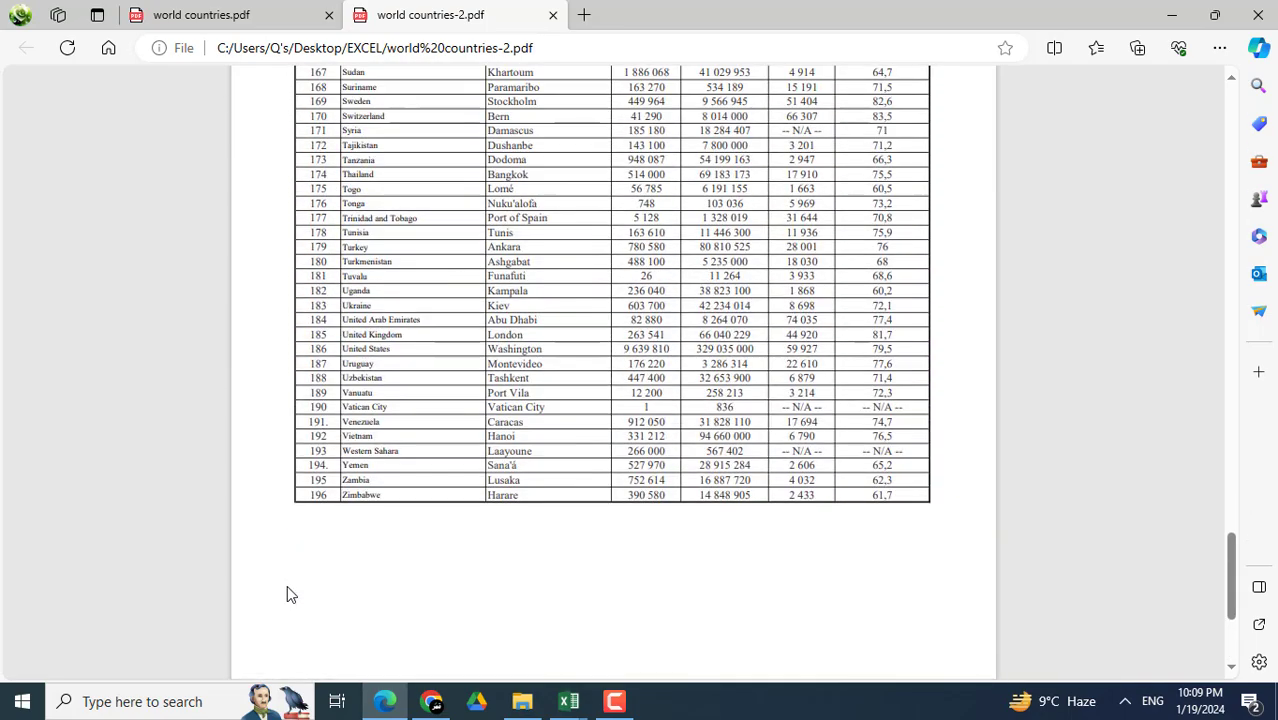
scroll(287, 594, up, 4)
scroll(287, 594, up, 4)
scroll(287, 594, up, 4)
scroll(287, 594, up, 3)
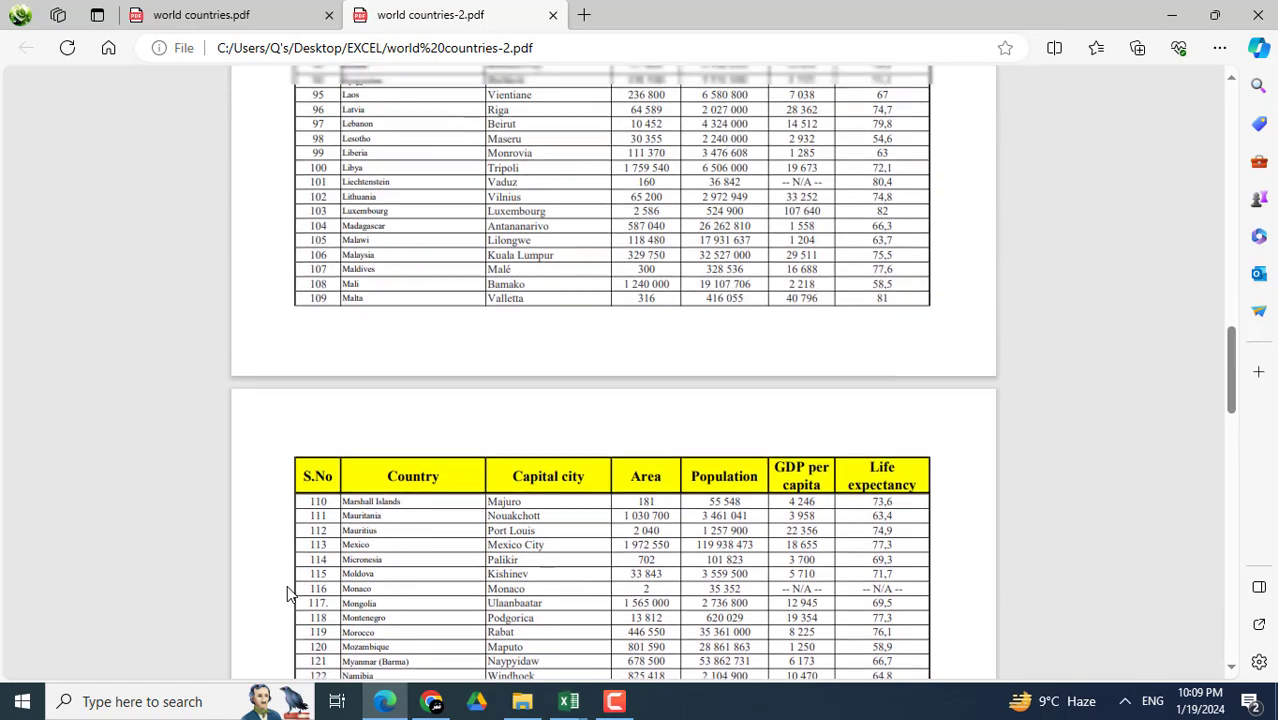
scroll(287, 594, up, 5)
scroll(287, 594, up, 4)
scroll(287, 594, up, 5)
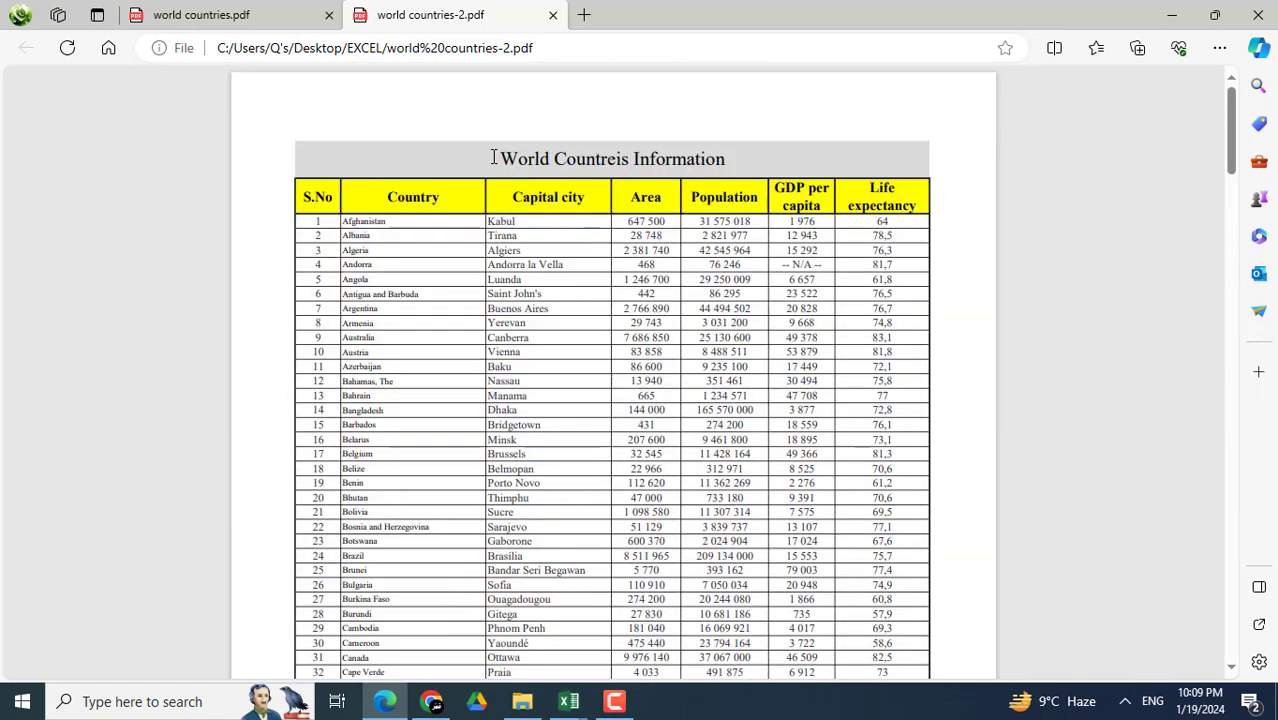
drag(492, 157, 710, 160)
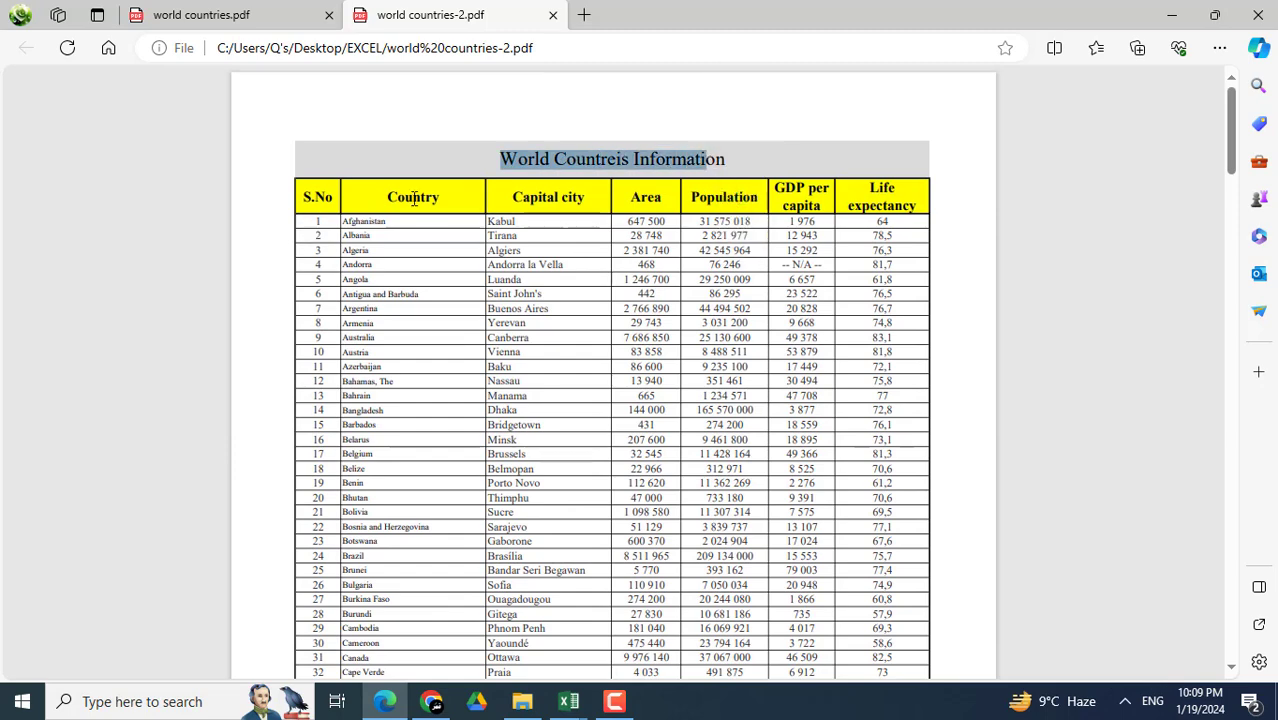
click(494, 142)
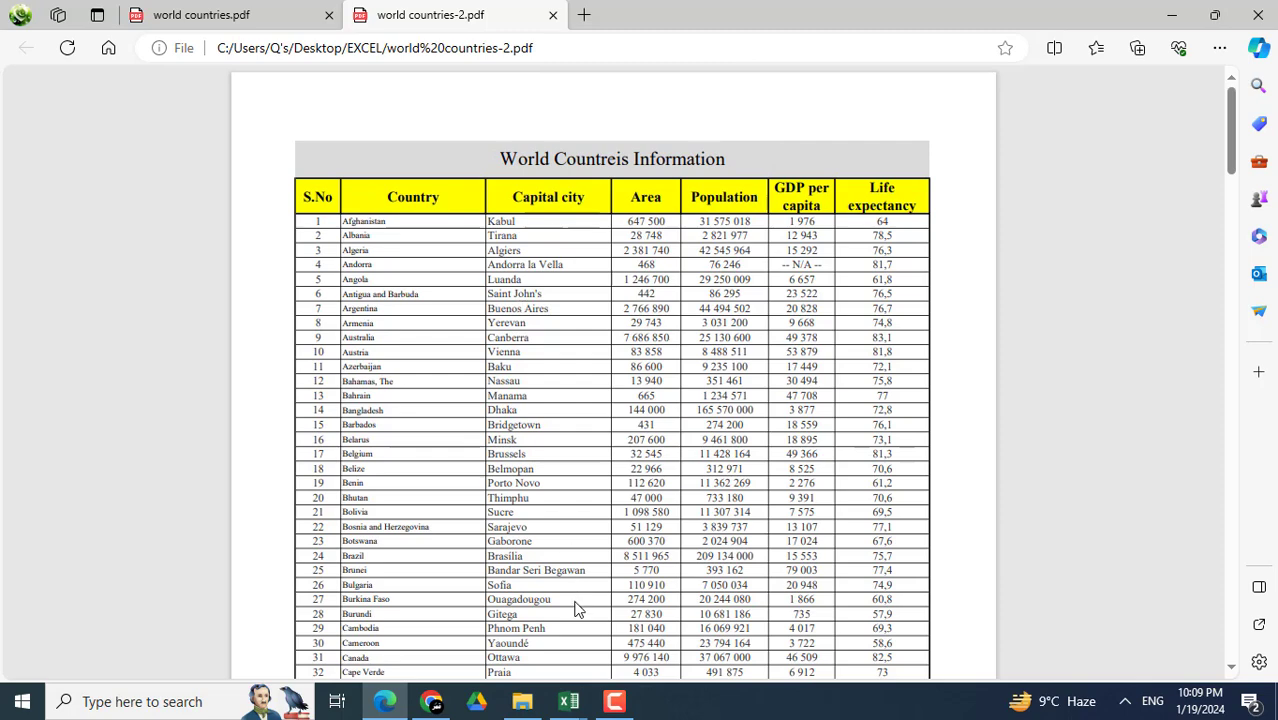
click(576, 706)
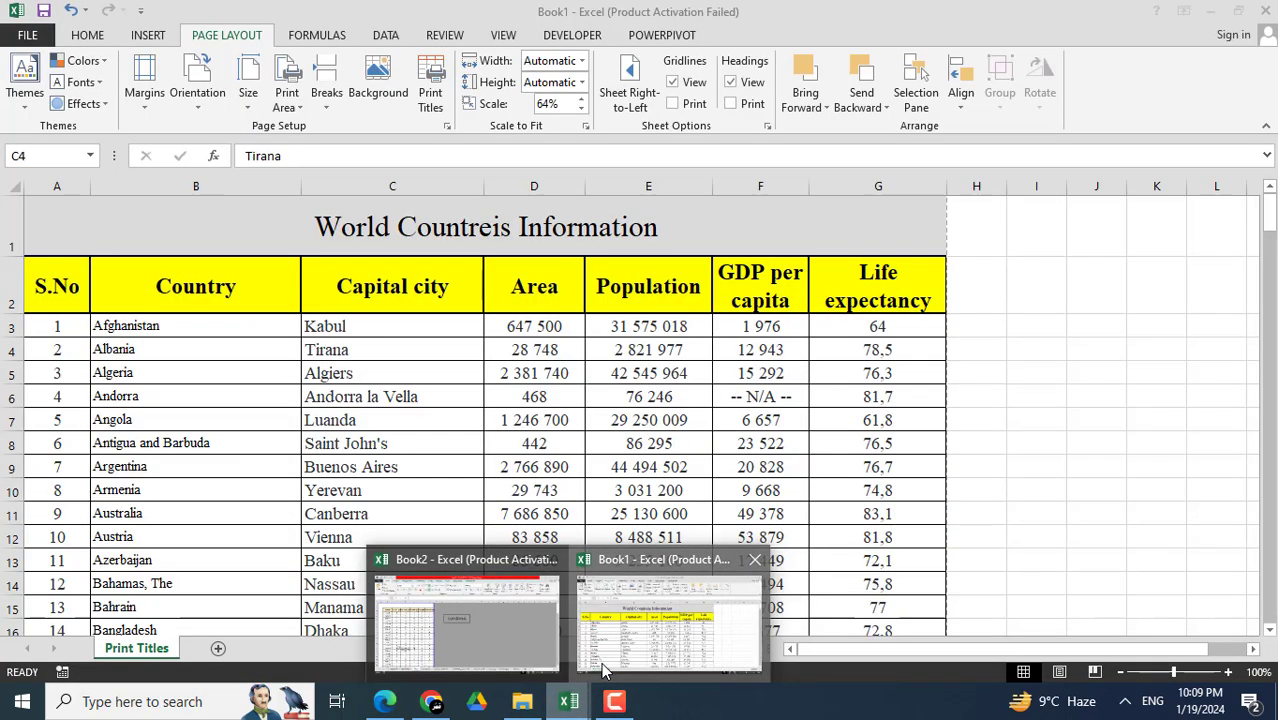
click(601, 662)
drag(12, 227, 12, 290)
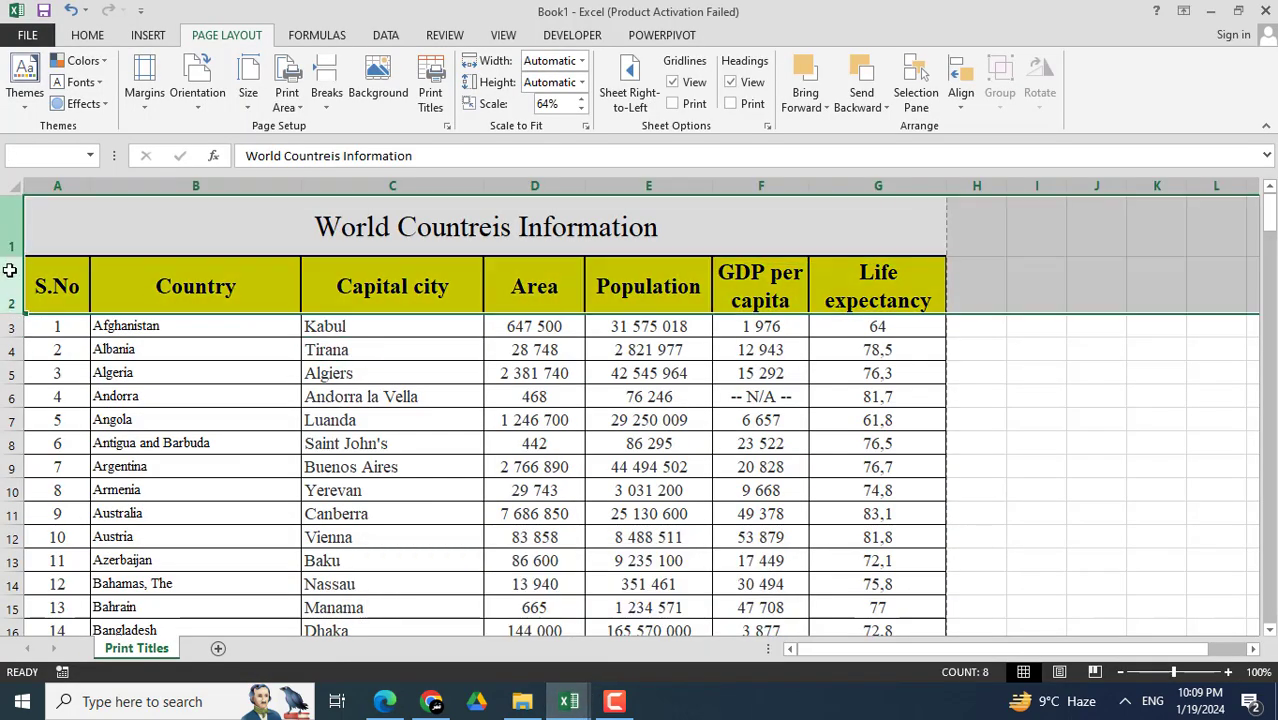
click(274, 358)
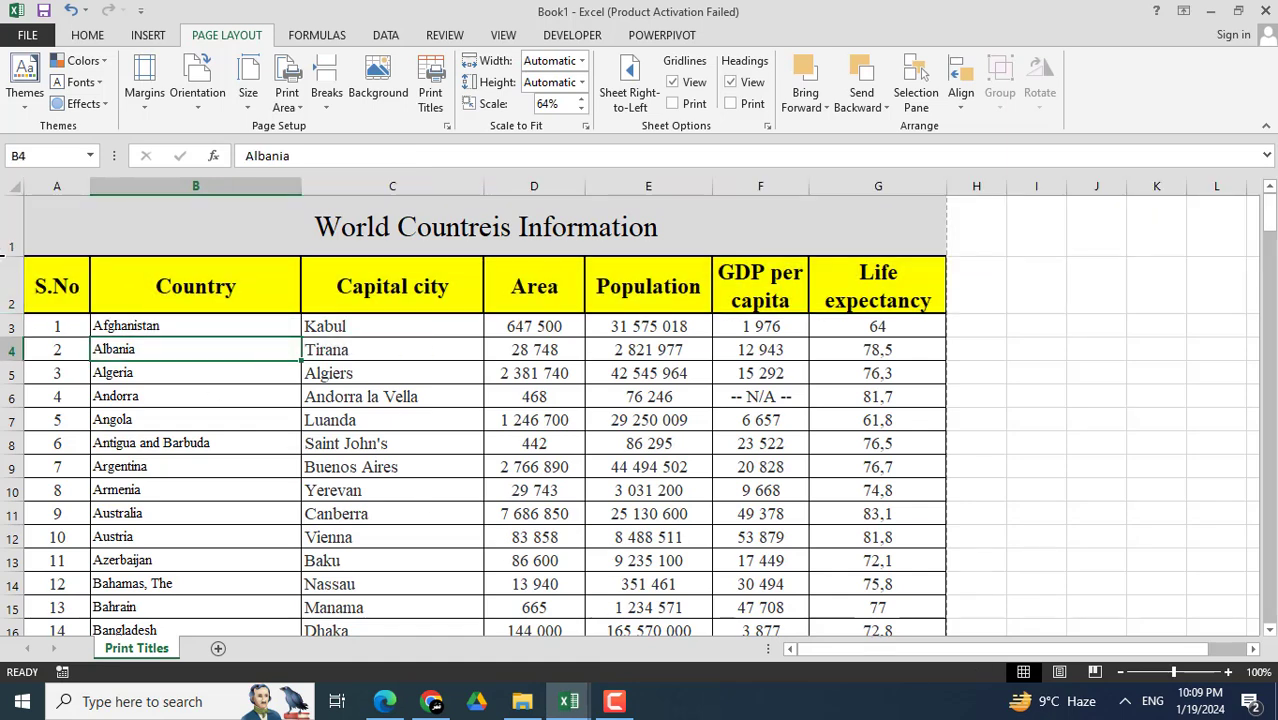
mouse_move(8, 231)
mouse_down()
mouse_move(12, 343)
mouse_move(173, 351)
mouse_up()
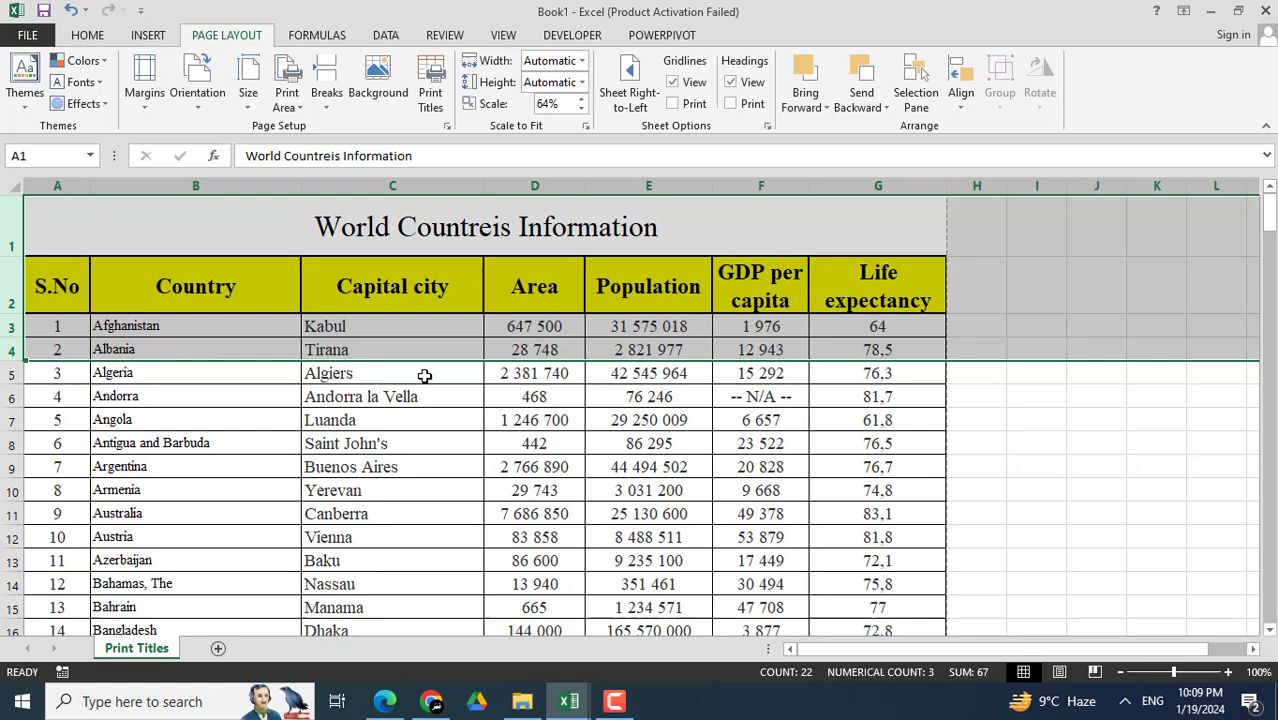
click(424, 375)
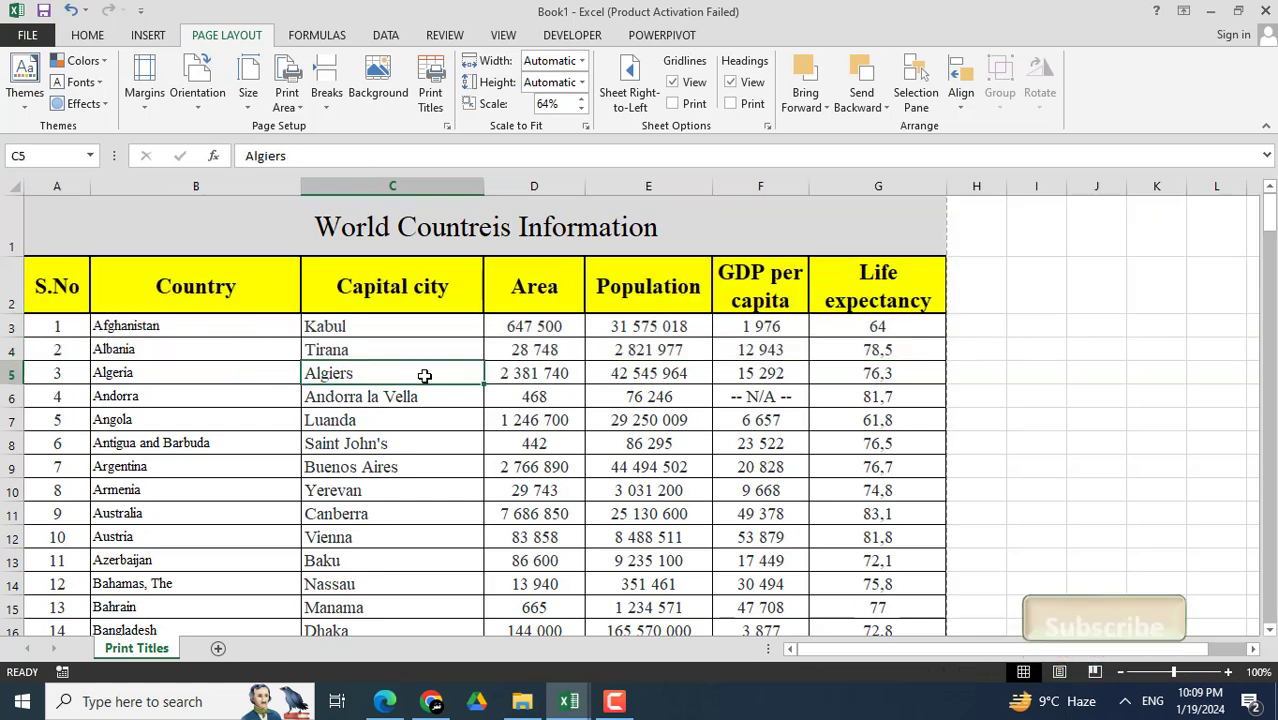